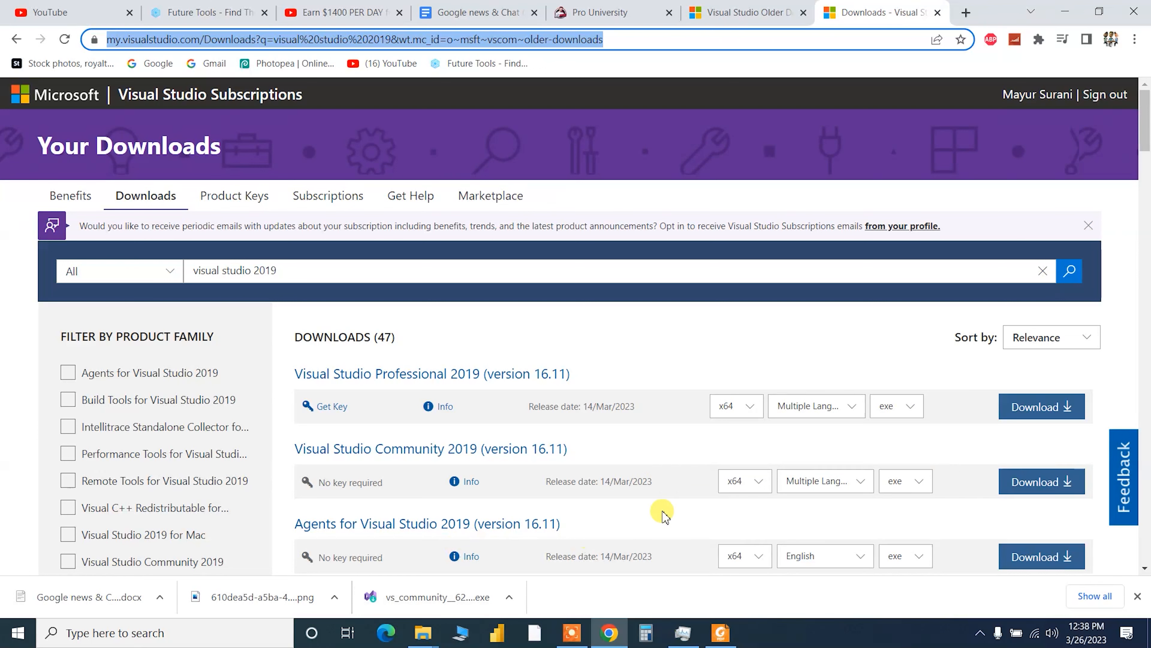
- Launch the downloaded Visual Studio Community 2019 setup from Chrome's download shelf
{"action": "left_click", "coordinate": [453, 599]}
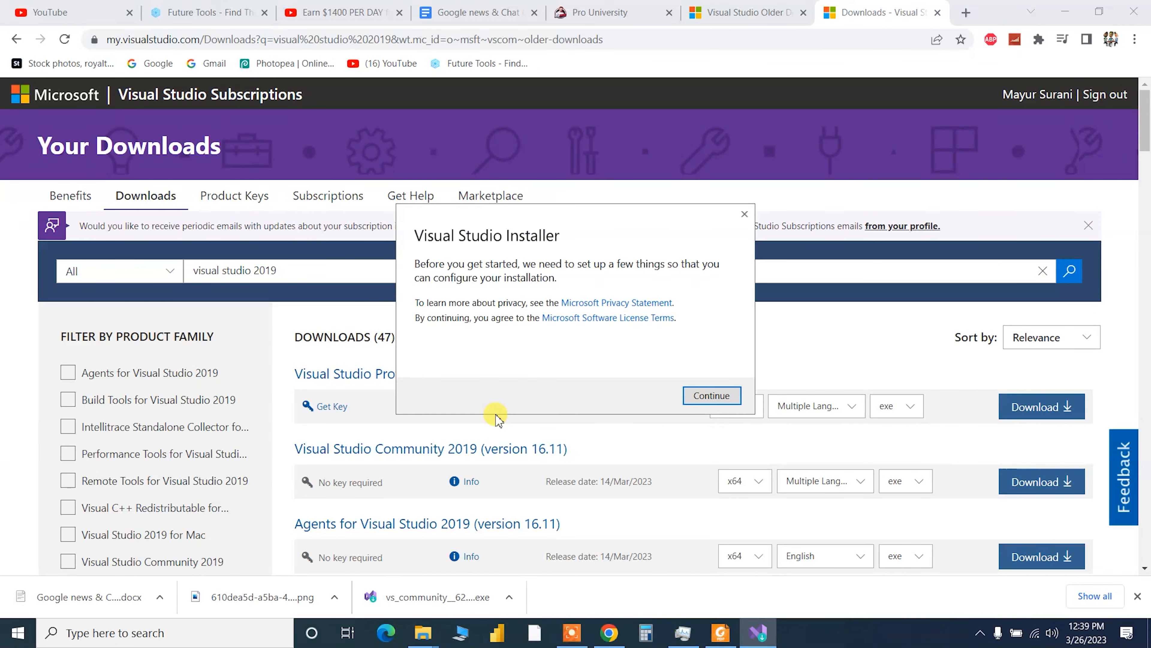
- Continue past the installer prompt so it prepares and opens the Workloads page
{"action": "left_click", "coordinate": [694, 393]}
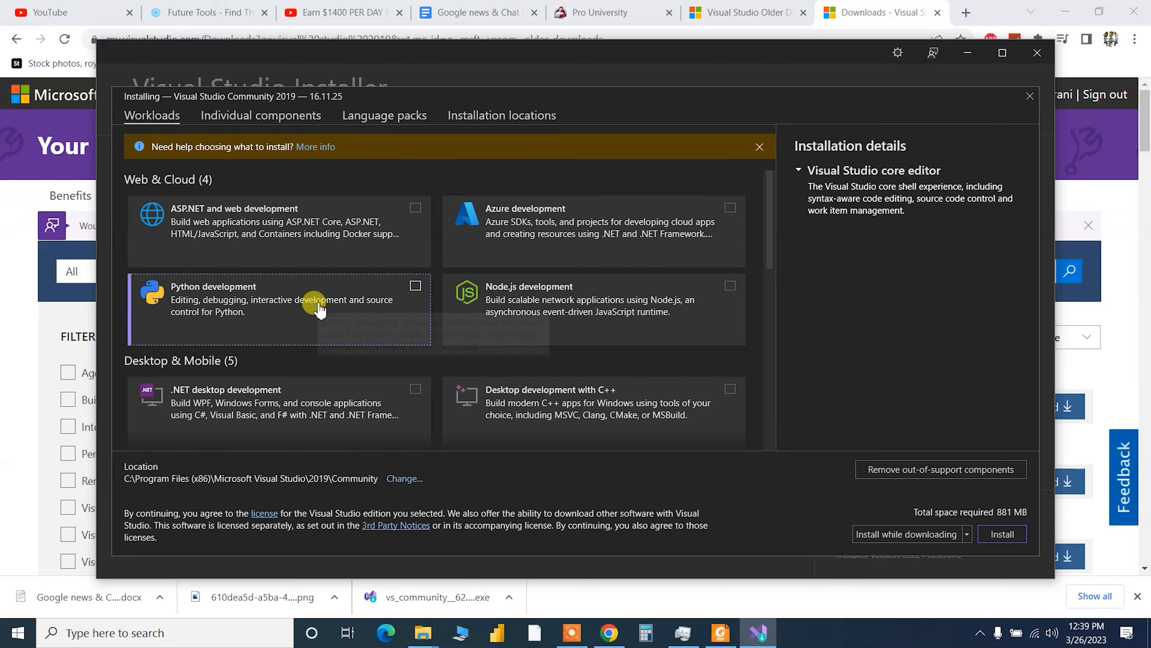
- Check the Data storage and processing workload
{"action": "scroll", "coordinate": [315, 302], "scroll_direction": "down", "scroll_amount": 2}
{"action": "scroll", "coordinate": [340, 336], "scroll_direction": "down", "scroll_amount": 1}
{"action": "scroll", "coordinate": [411, 324], "scroll_direction": "down", "scroll_amount": 2}
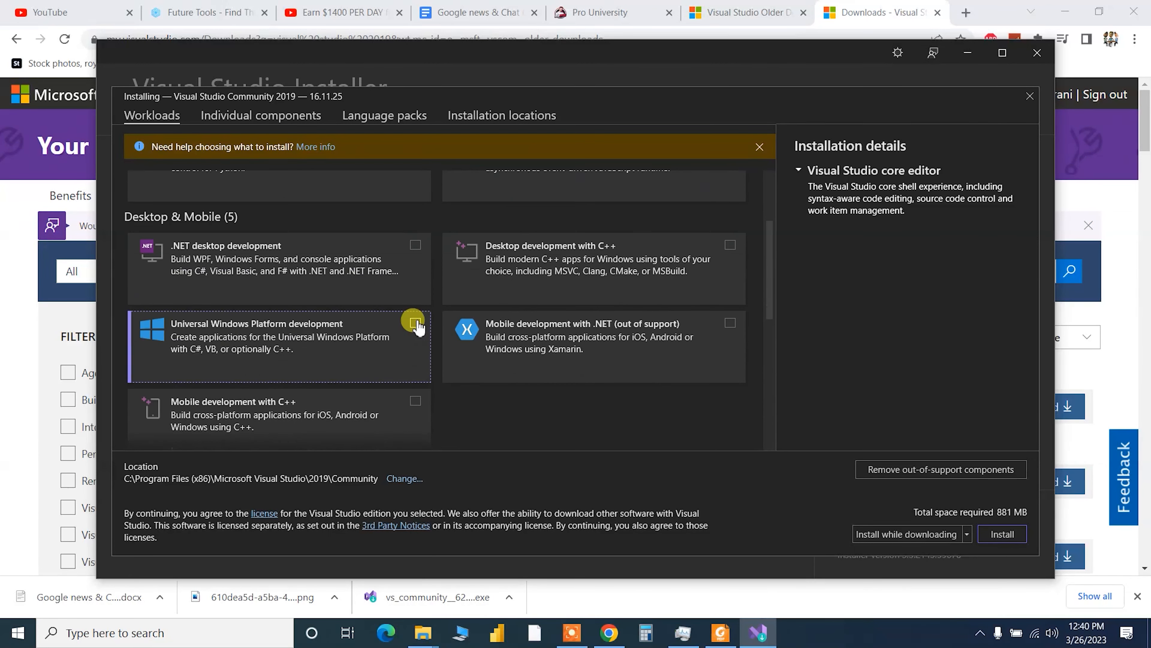
{"action": "scroll", "coordinate": [417, 327], "scroll_direction": "down", "scroll_amount": 3}
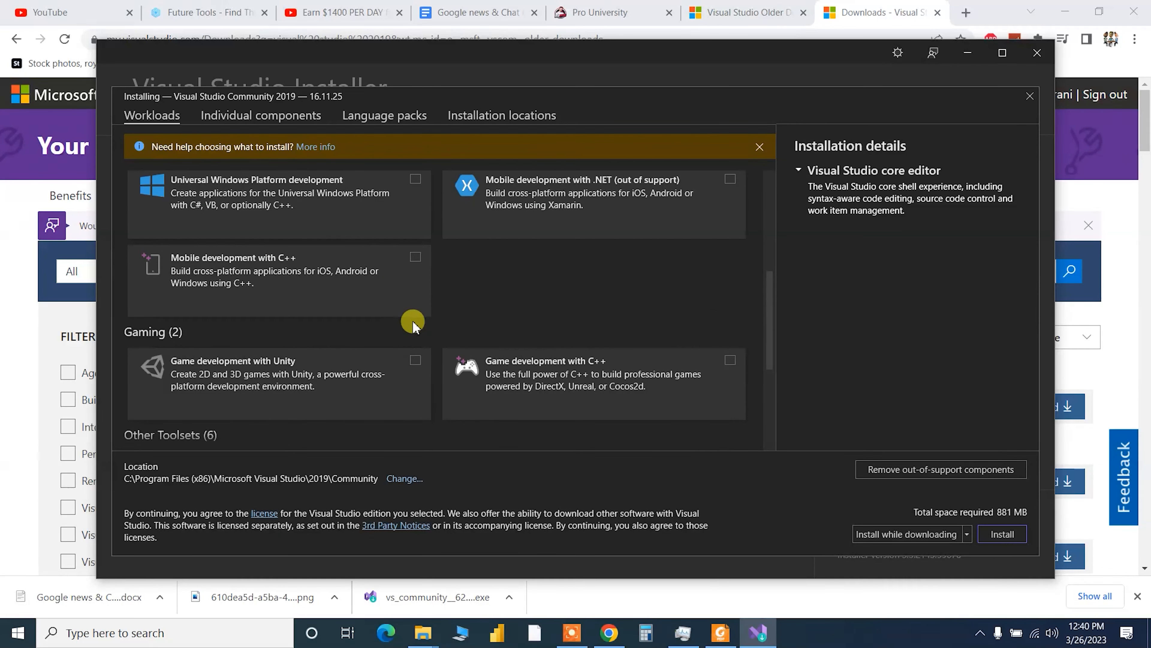
{"action": "scroll", "coordinate": [412, 323], "scroll_direction": "down", "scroll_amount": 3}
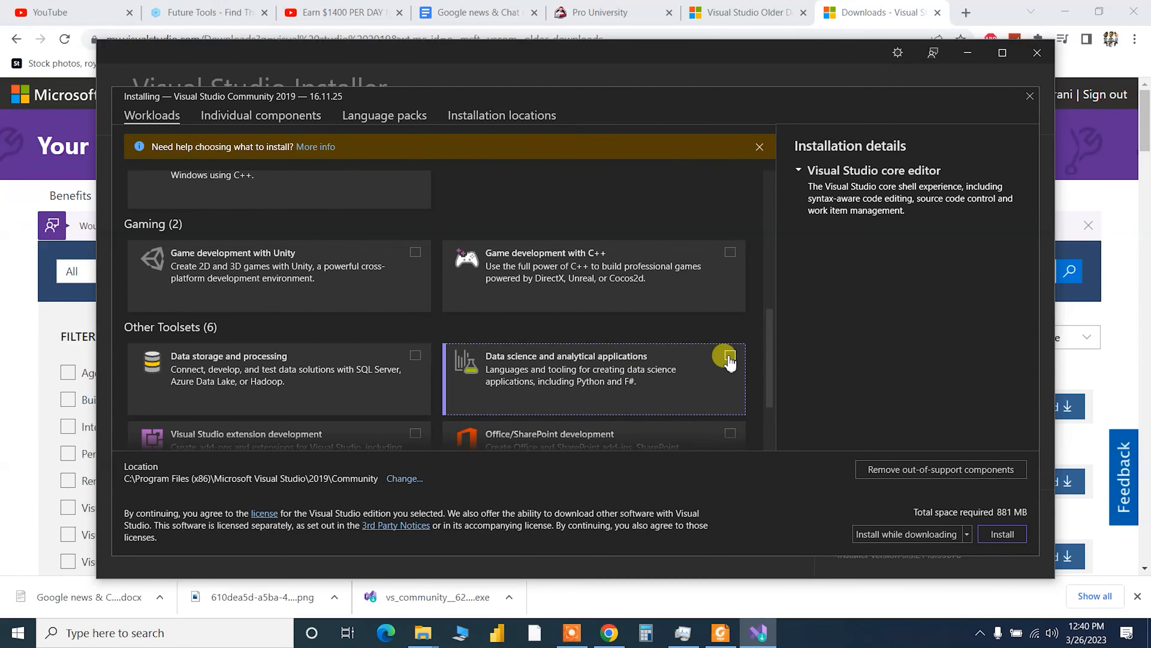
{"action": "left_click", "coordinate": [416, 355]}
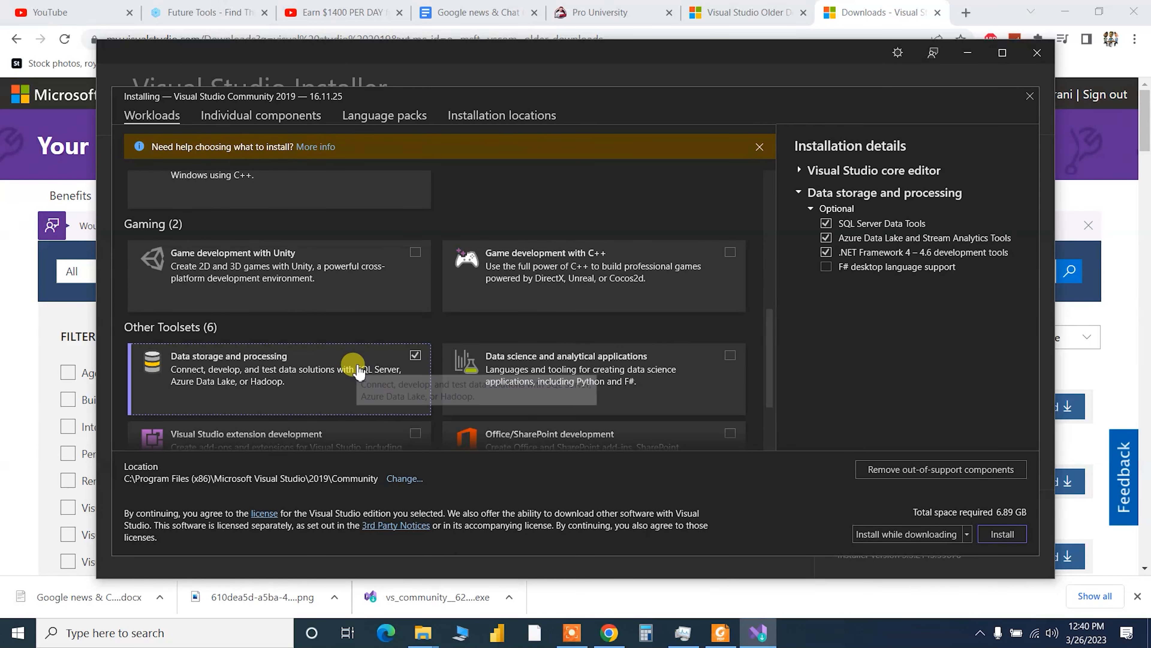
- Add the Data science and analytical applications workload, keeping Install while downloading
{"action": "scroll", "coordinate": [358, 371], "scroll_direction": "down", "scroll_amount": 3}
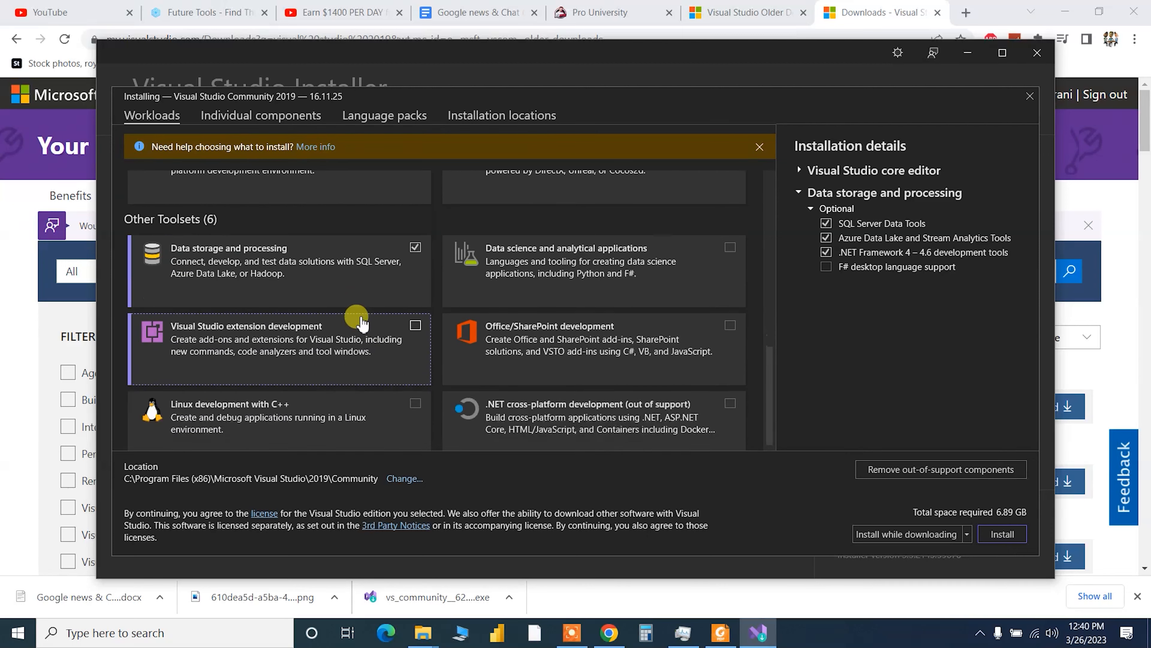
{"action": "scroll", "coordinate": [366, 316], "scroll_direction": "up", "scroll_amount": 10}
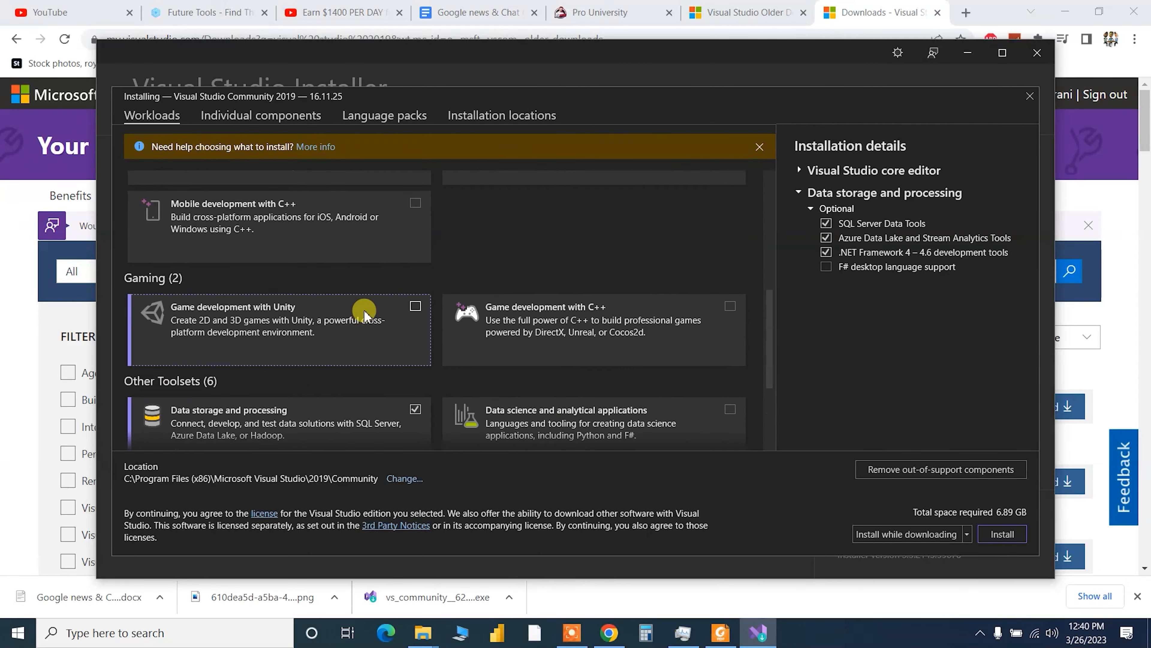
{"action": "scroll", "coordinate": [366, 317], "scroll_direction": "up", "scroll_amount": 2}
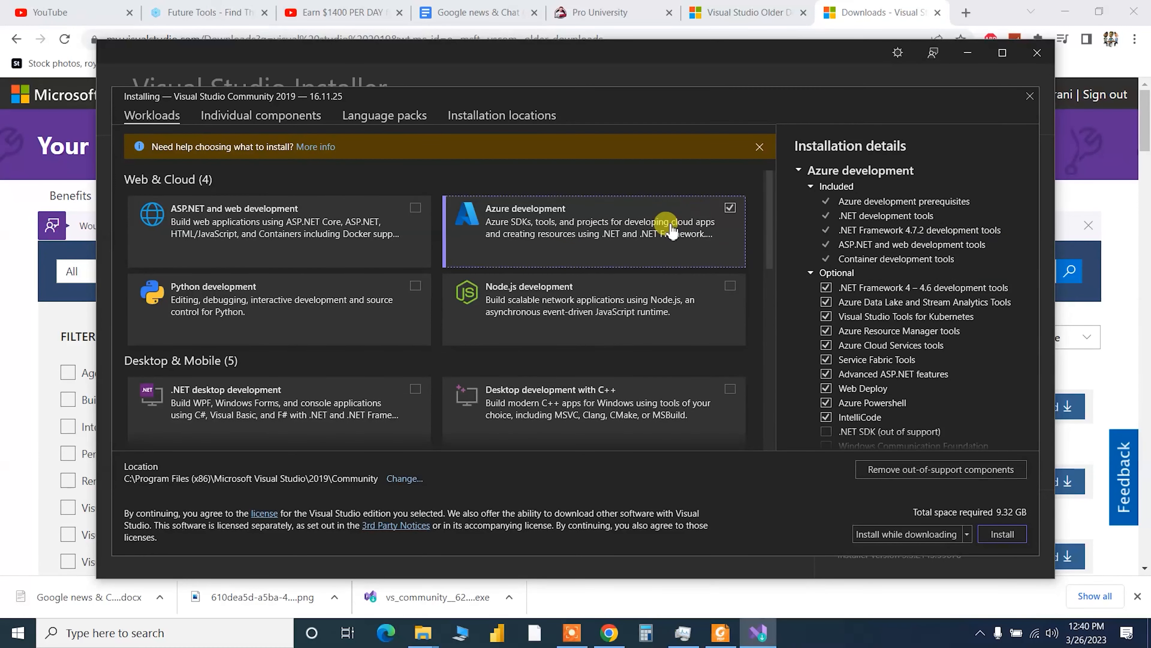
{"action": "scroll", "coordinate": [607, 254], "scroll_direction": "down", "scroll_amount": 3}
{"action": "scroll", "coordinate": [594, 263], "scroll_direction": "down", "scroll_amount": 8}
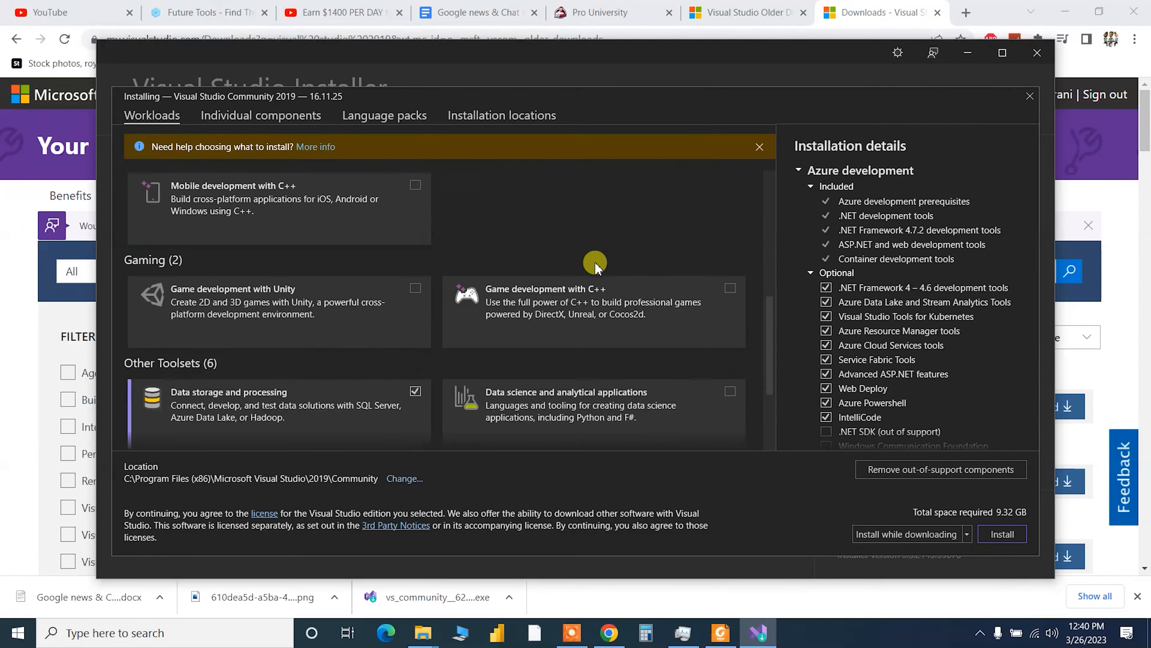
{"action": "left_click", "coordinate": [667, 268]}
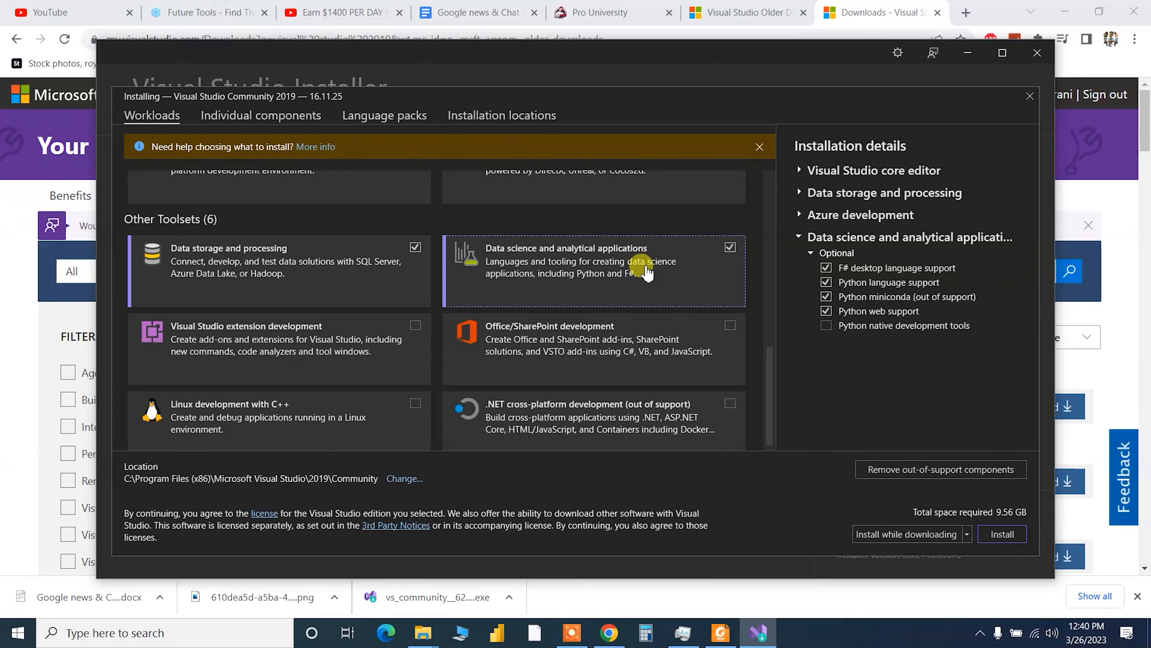
{"action": "scroll", "coordinate": [646, 272], "scroll_direction": "down", "scroll_amount": 1}
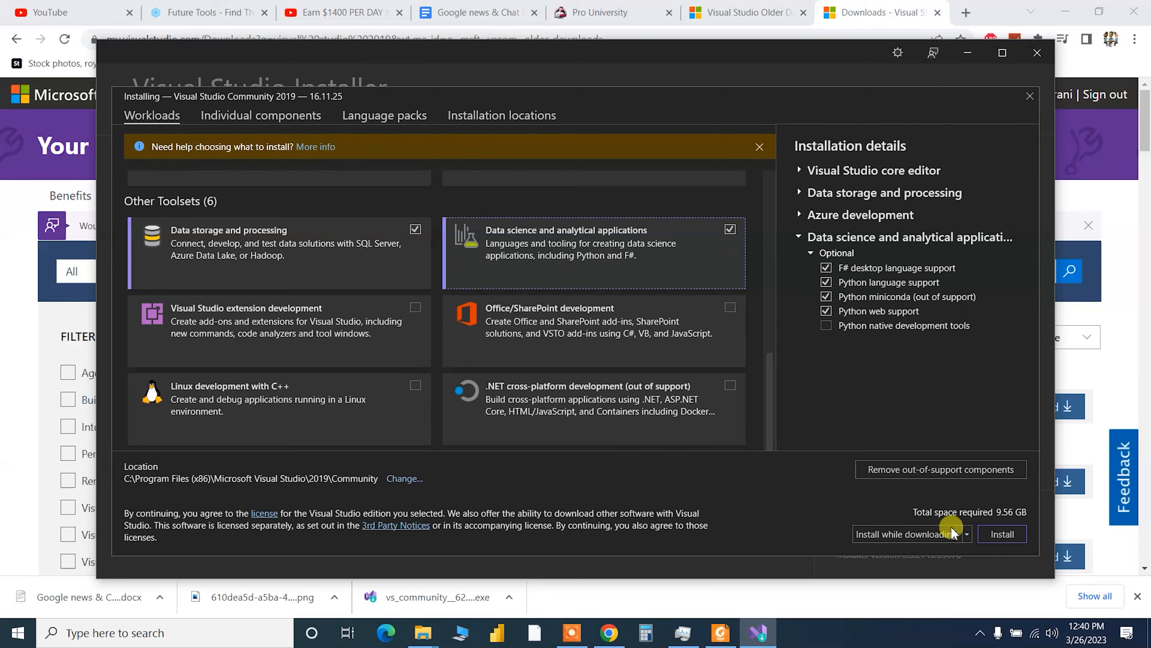
{"action": "left_click", "coordinate": [932, 540]}
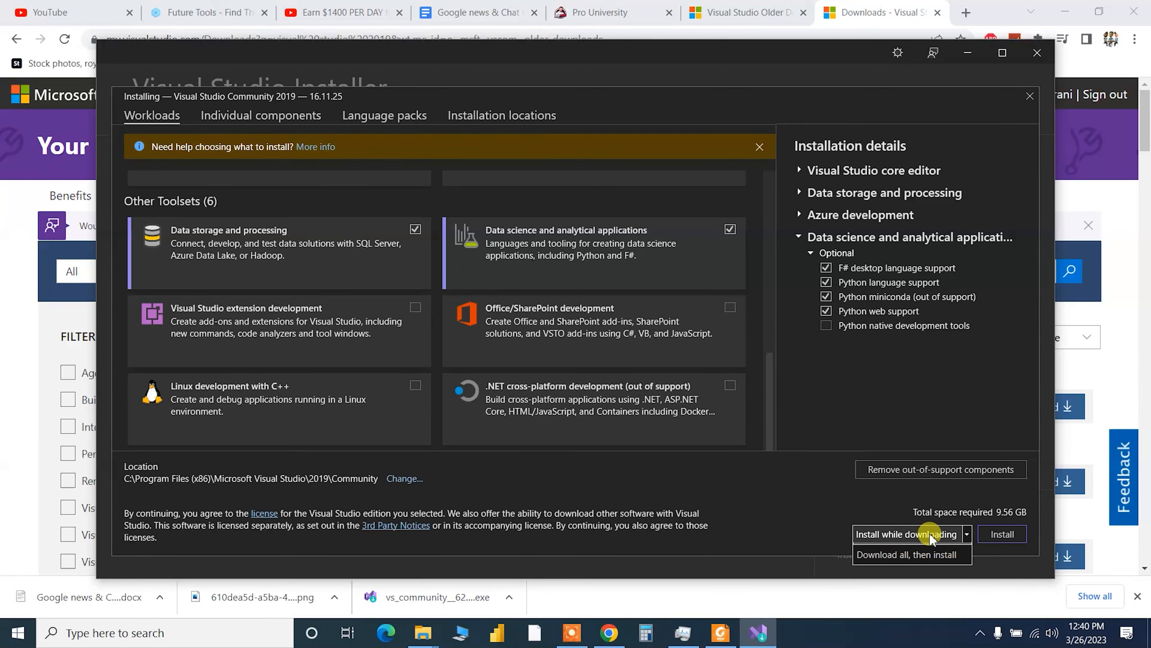
{"action": "left_click", "coordinate": [930, 537]}
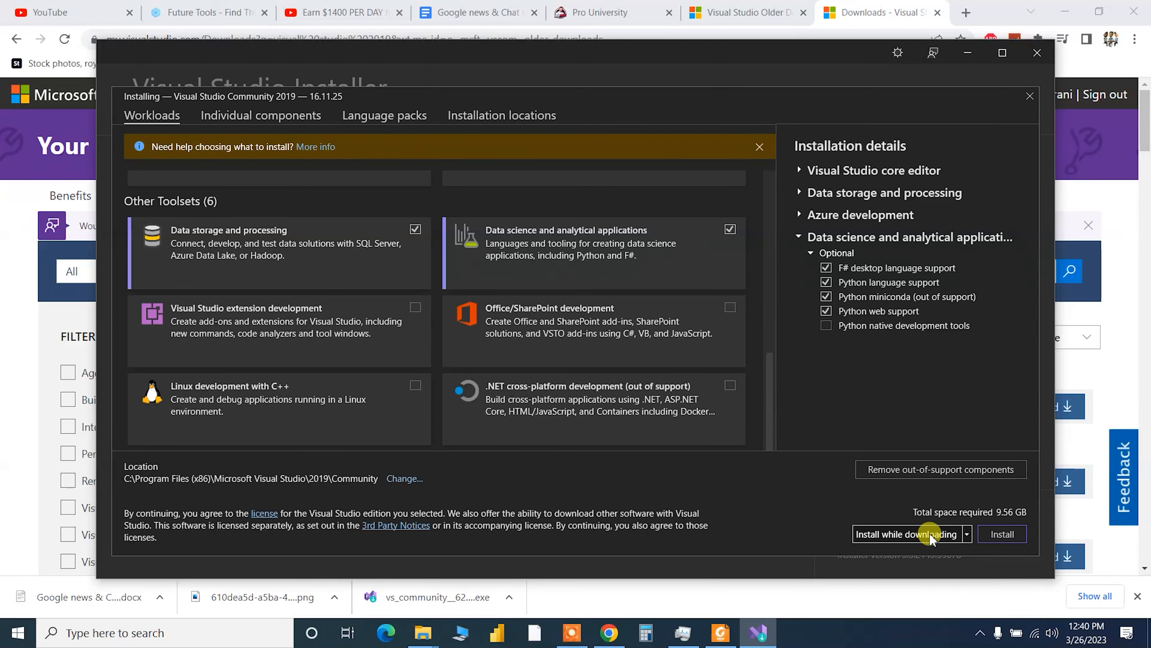
- Install Visual Studio Community 2019 with the chosen workloads, then bring Chrome back to the front
{"action": "left_click", "coordinate": [999, 535]}
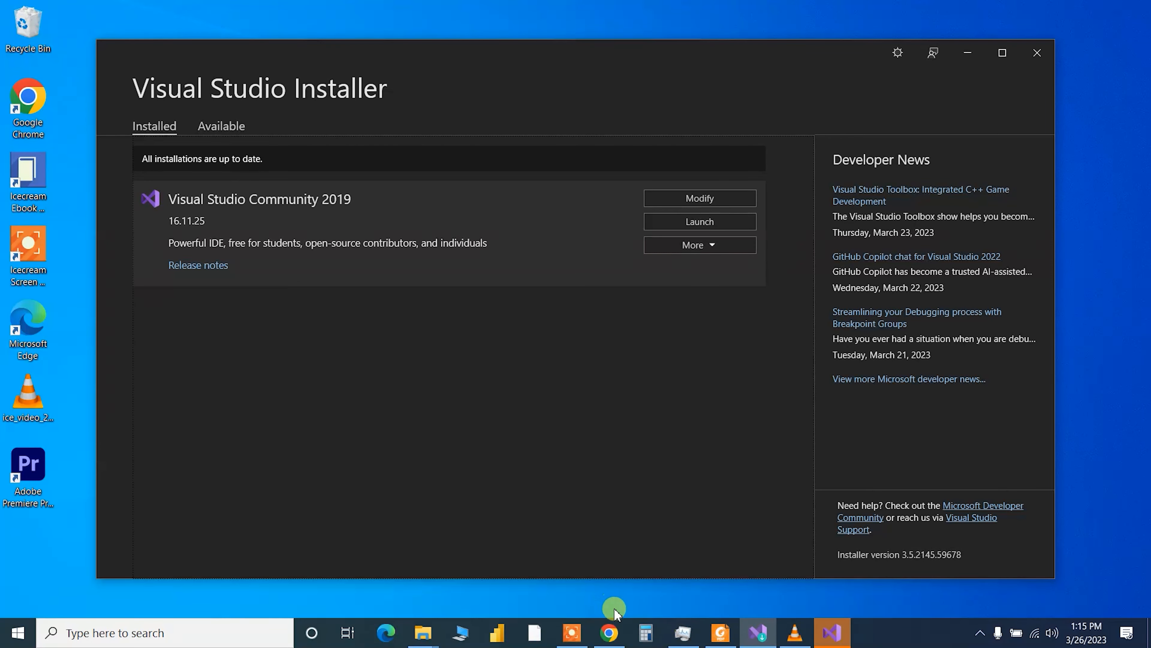
{"action": "left_click", "coordinate": [611, 630]}
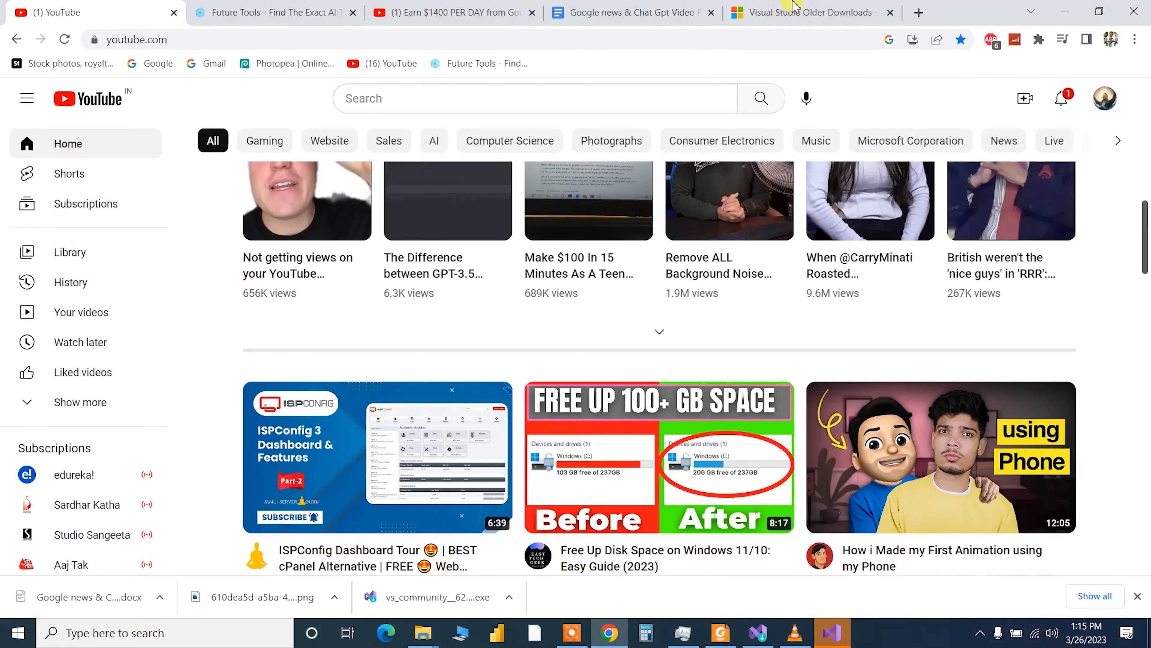
- Search 'mysql download' in a new tab and open the MySQL Community (GPL) Downloads list
{"action": "left_click", "coordinate": [918, 13]}
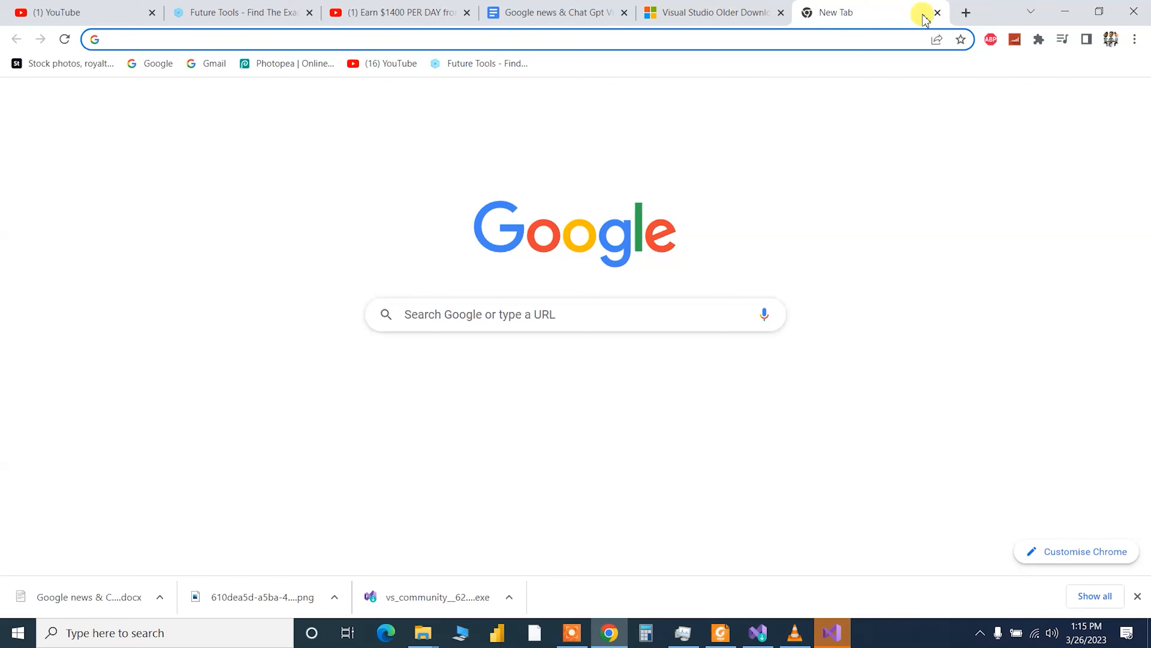
{"action": "type", "text": "my"}
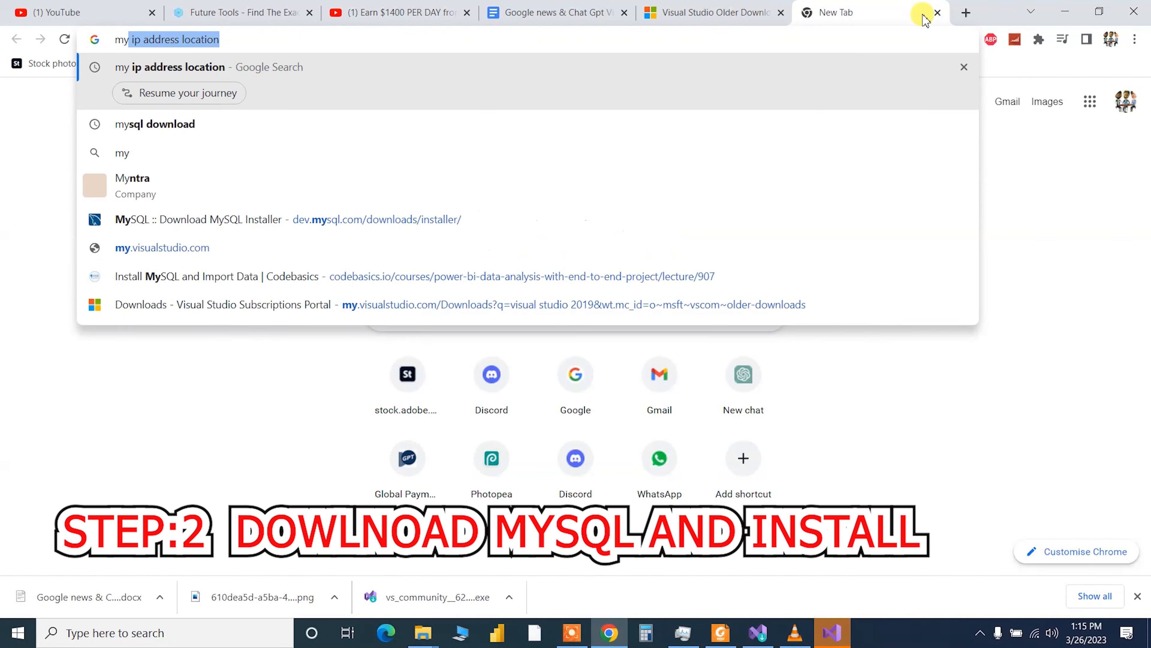
{"action": "type", "text": "sql download"}
{"action": "key", "text": "Return"}
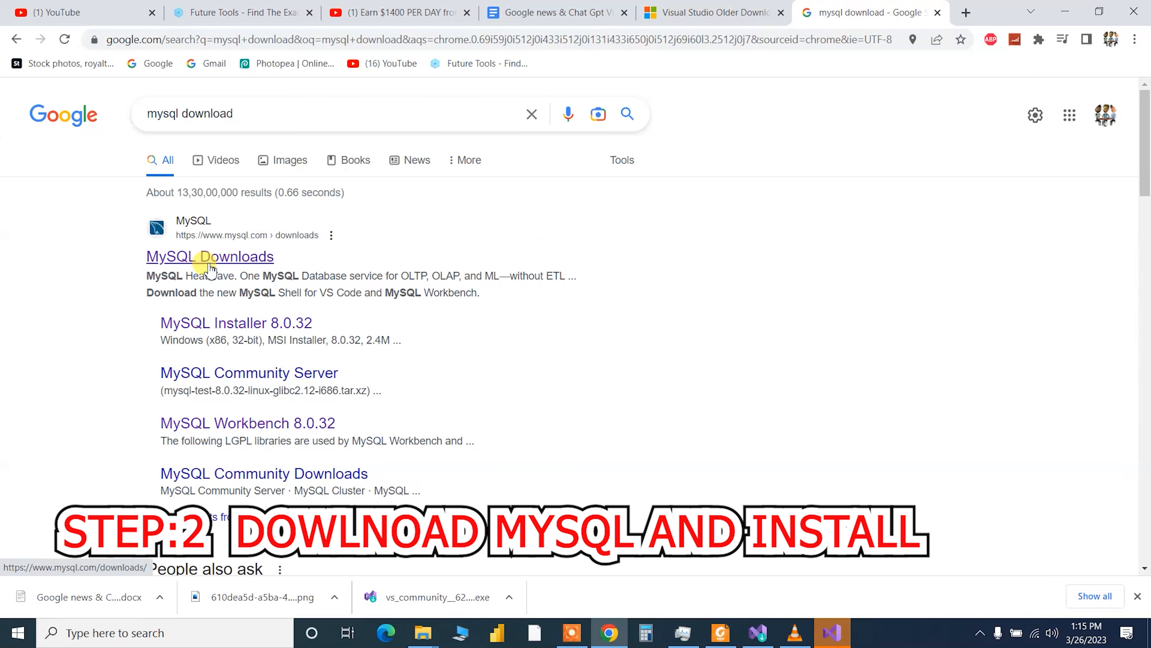
{"action": "left_click", "coordinate": [210, 265]}
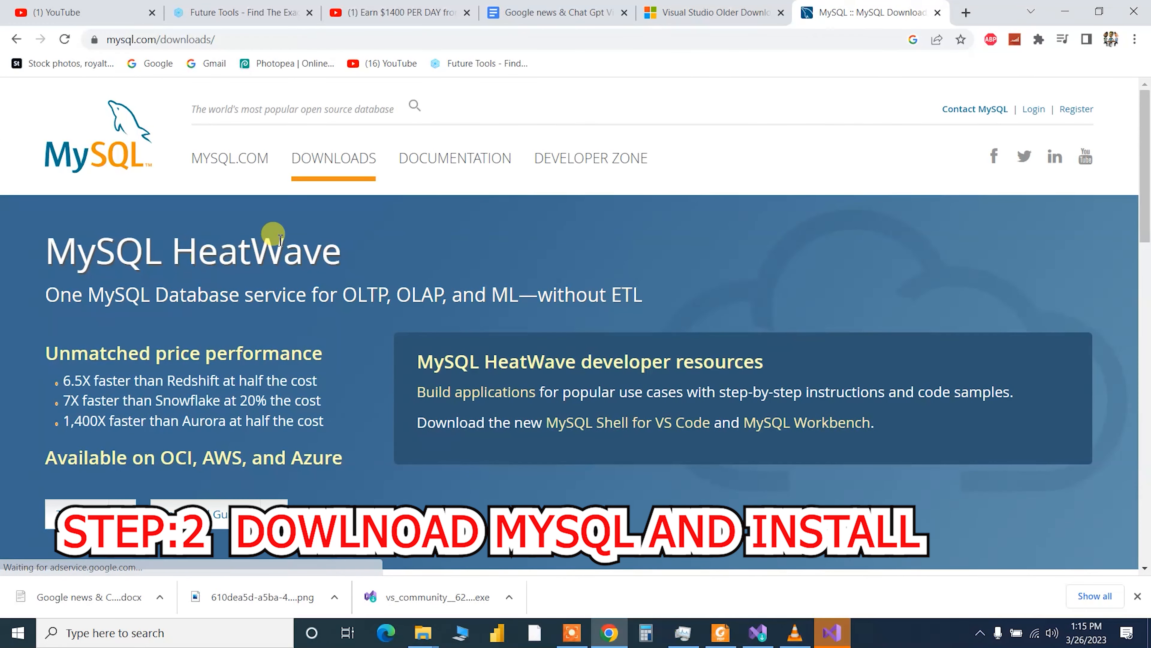
{"action": "scroll", "coordinate": [188, 257], "scroll_direction": "down", "scroll_amount": 4}
{"action": "scroll", "coordinate": [164, 379], "scroll_direction": "down", "scroll_amount": 8}
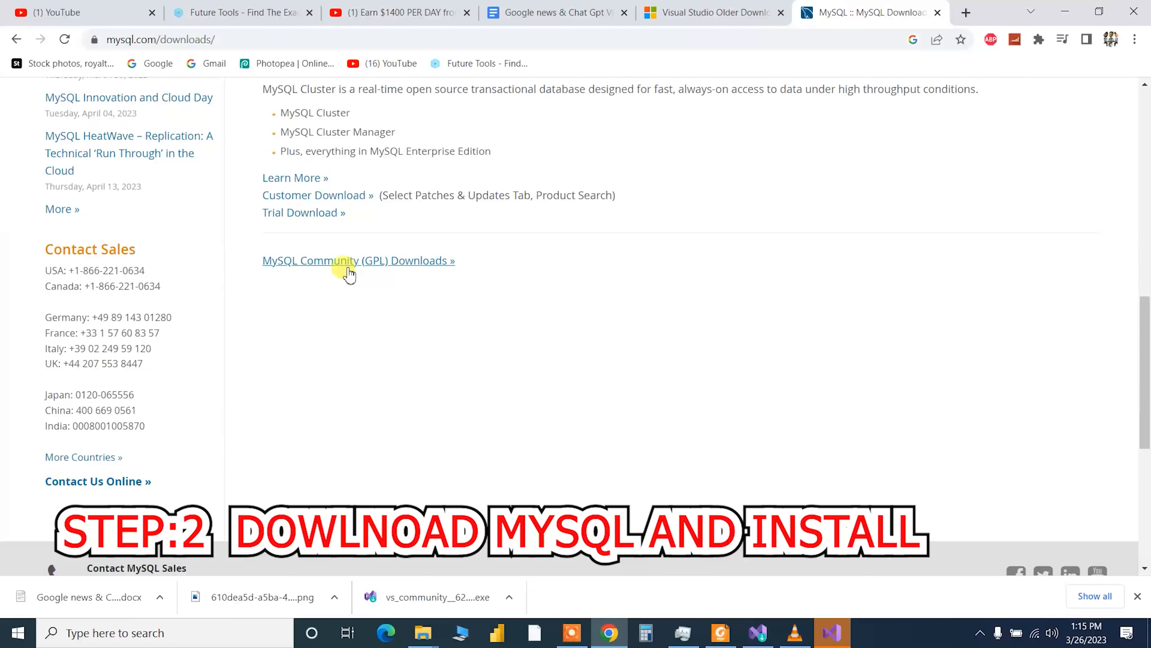
{"action": "left_click", "coordinate": [348, 268]}
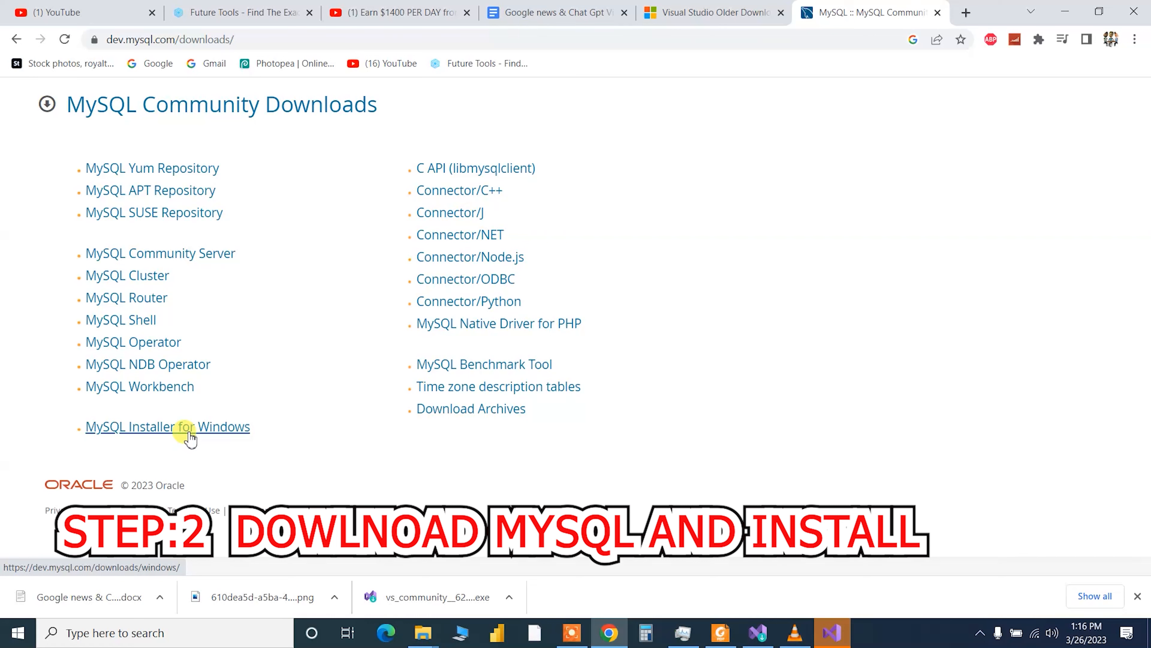
- View the MySQL Workbench download page, then return to the Community Downloads list
{"action": "left_click", "coordinate": [175, 388]}
{"action": "scroll", "coordinate": [235, 361], "scroll_direction": "down", "scroll_amount": 5}
{"action": "scroll", "coordinate": [234, 361], "scroll_direction": "down", "scroll_amount": 1}
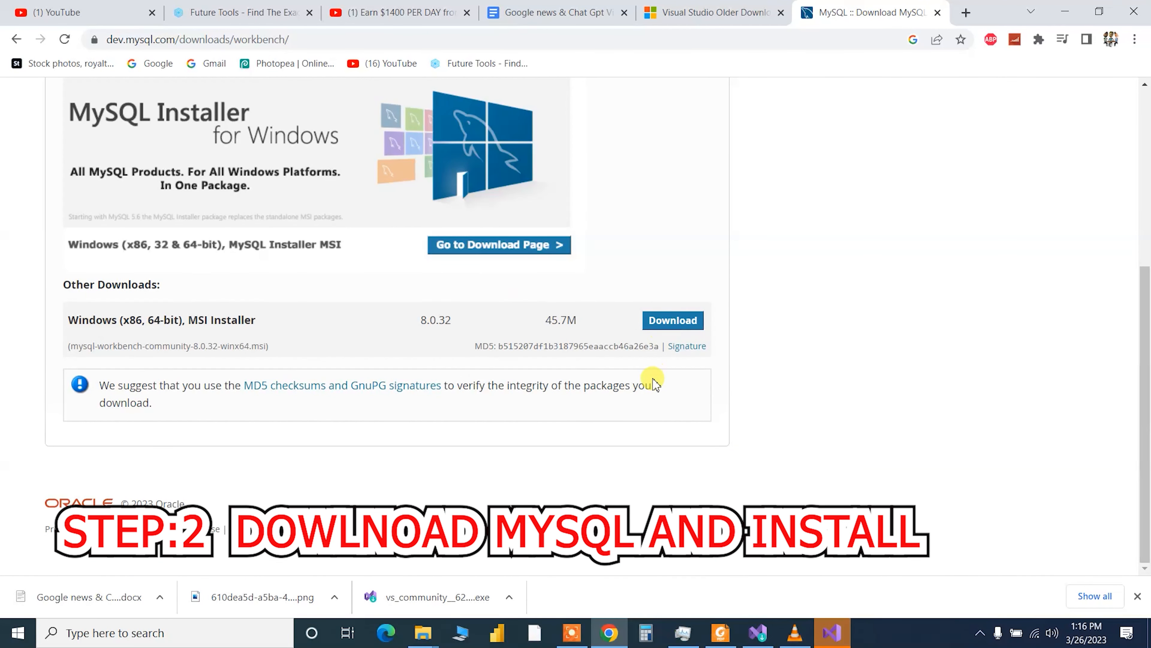
{"action": "scroll", "coordinate": [648, 329], "scroll_direction": "up", "scroll_amount": 5}
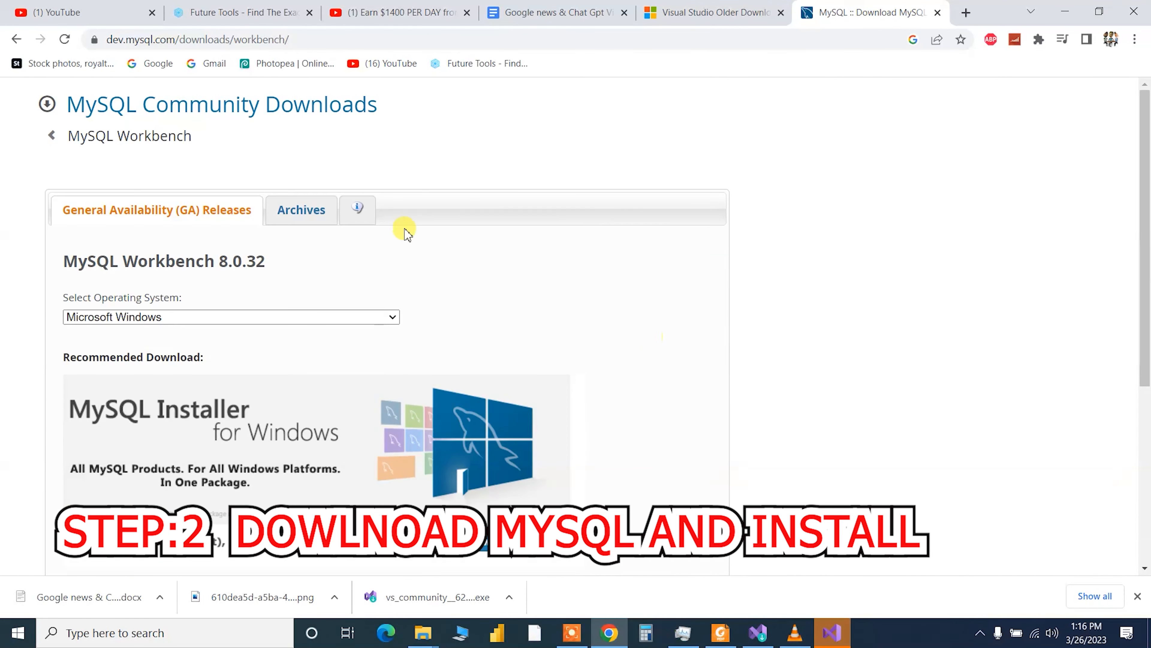
{"action": "left_click", "coordinate": [51, 135]}
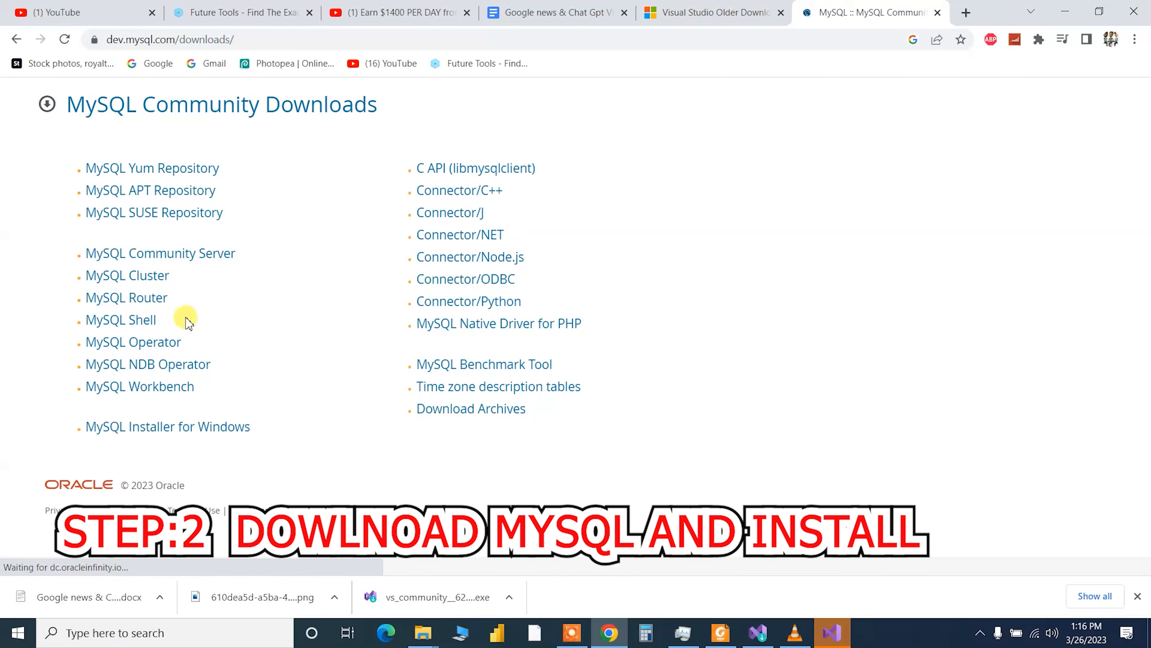
- Start the 437.3M MySQL Installer download for Microsoft Windows without logging in, then cancel it
{"action": "left_click", "coordinate": [207, 438]}
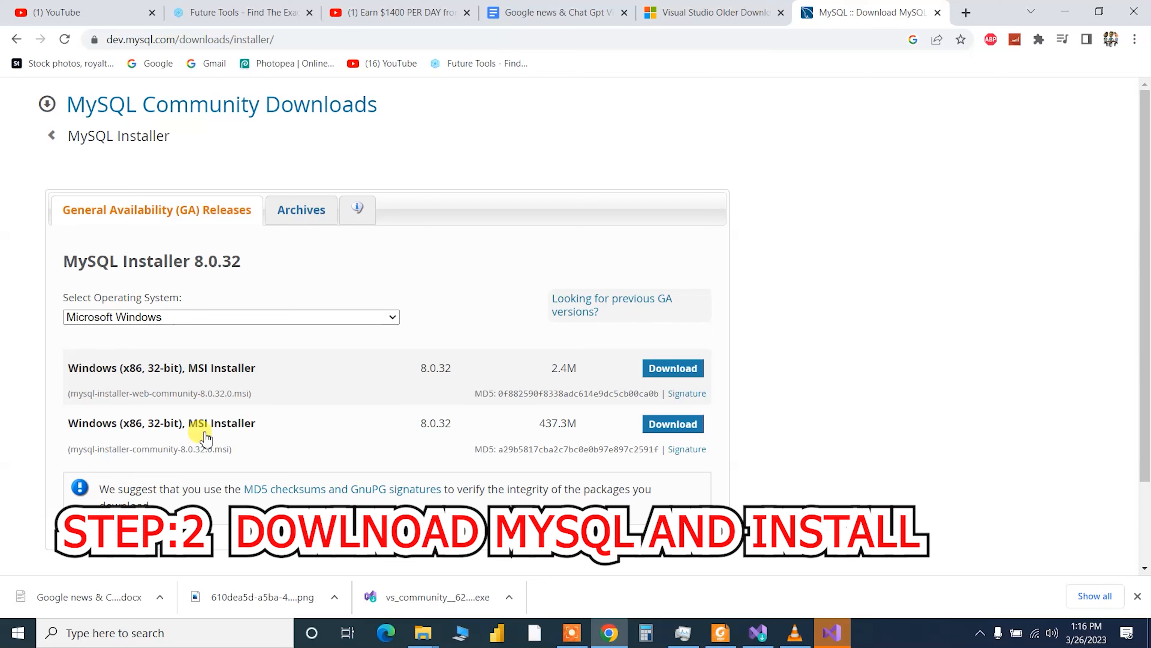
{"action": "left_click", "coordinate": [354, 315]}
{"action": "left_click", "coordinate": [355, 316]}
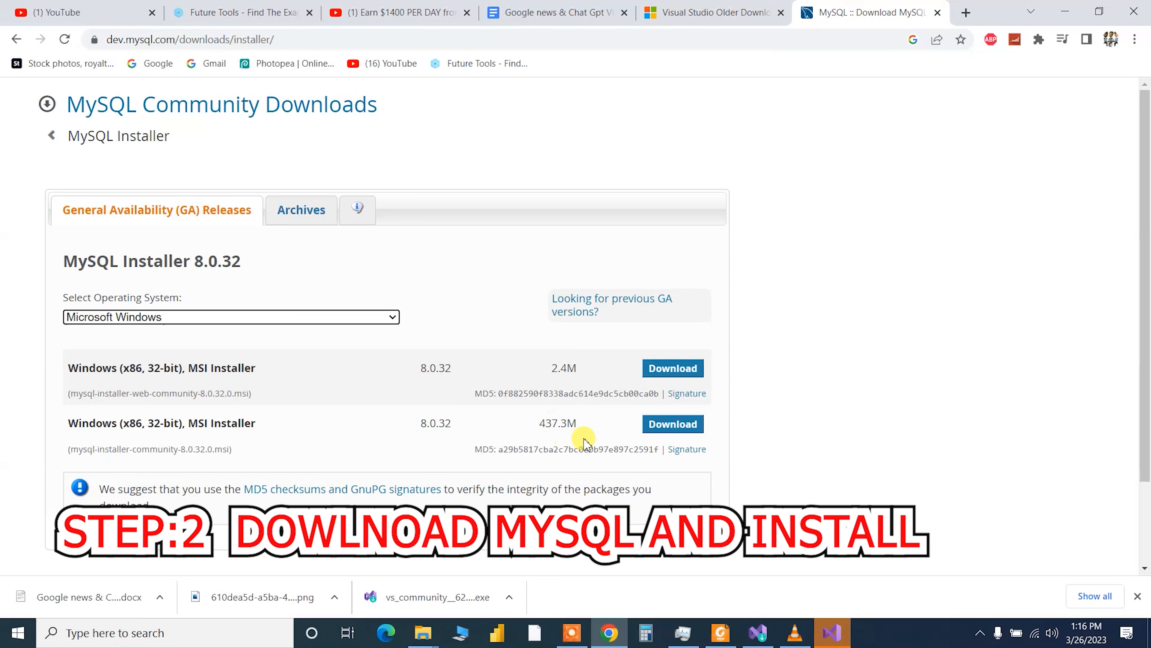
{"action": "left_click", "coordinate": [665, 427]}
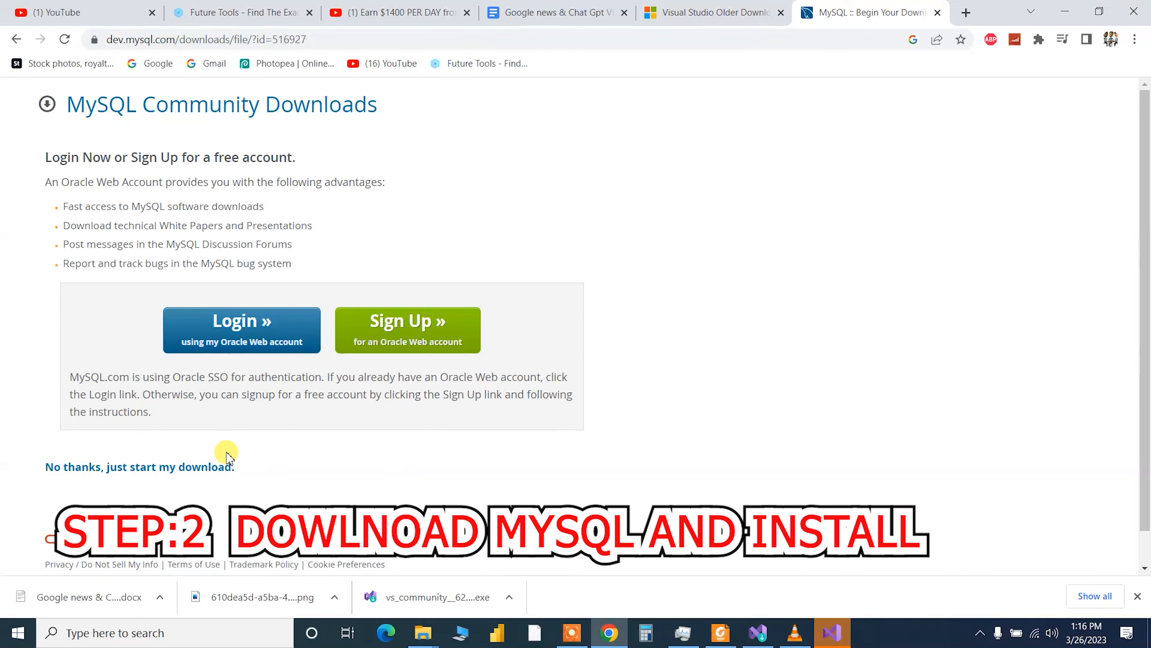
{"action": "left_click", "coordinate": [103, 471]}
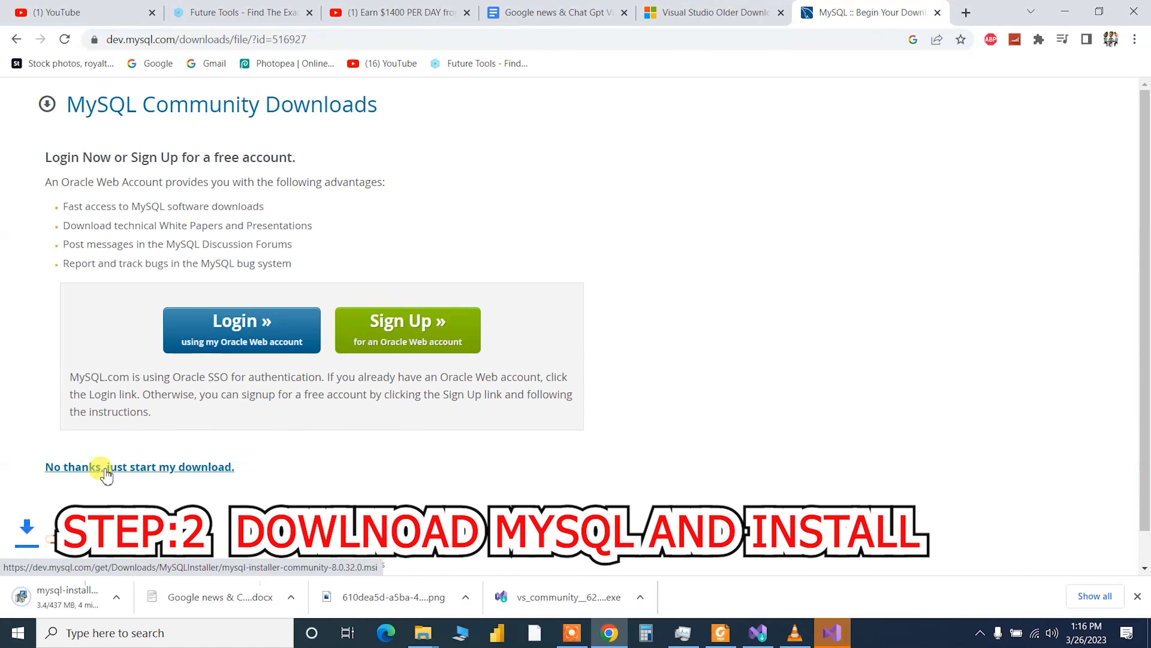
{"action": "left_click", "coordinate": [161, 602]}
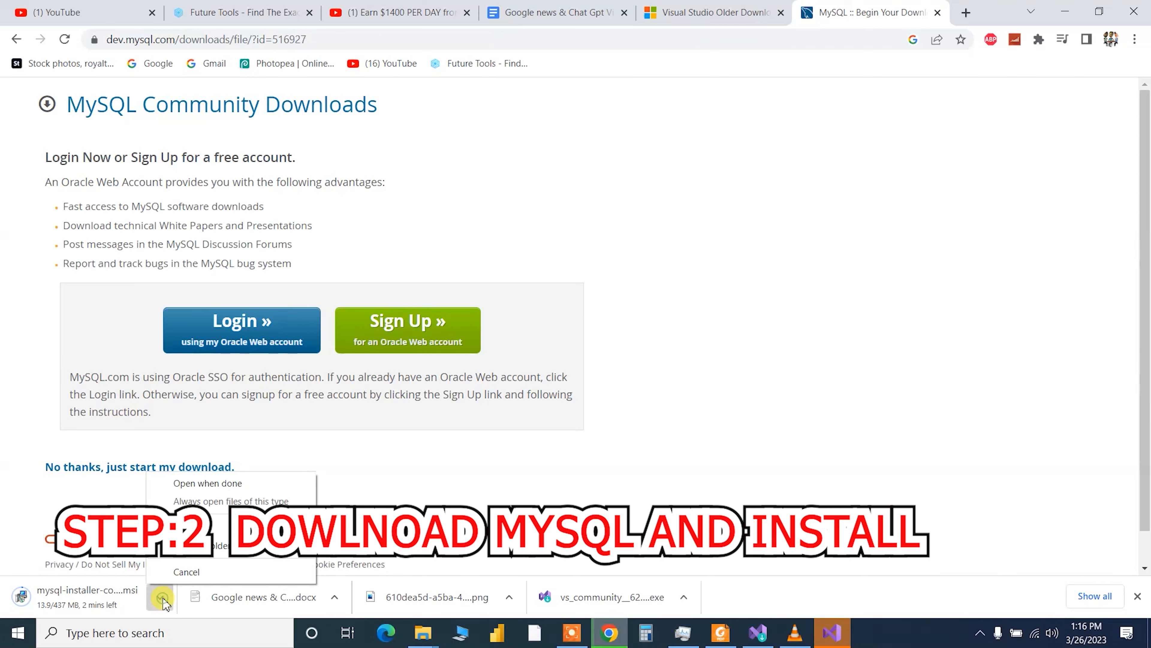
{"action": "left_click", "coordinate": [183, 571]}
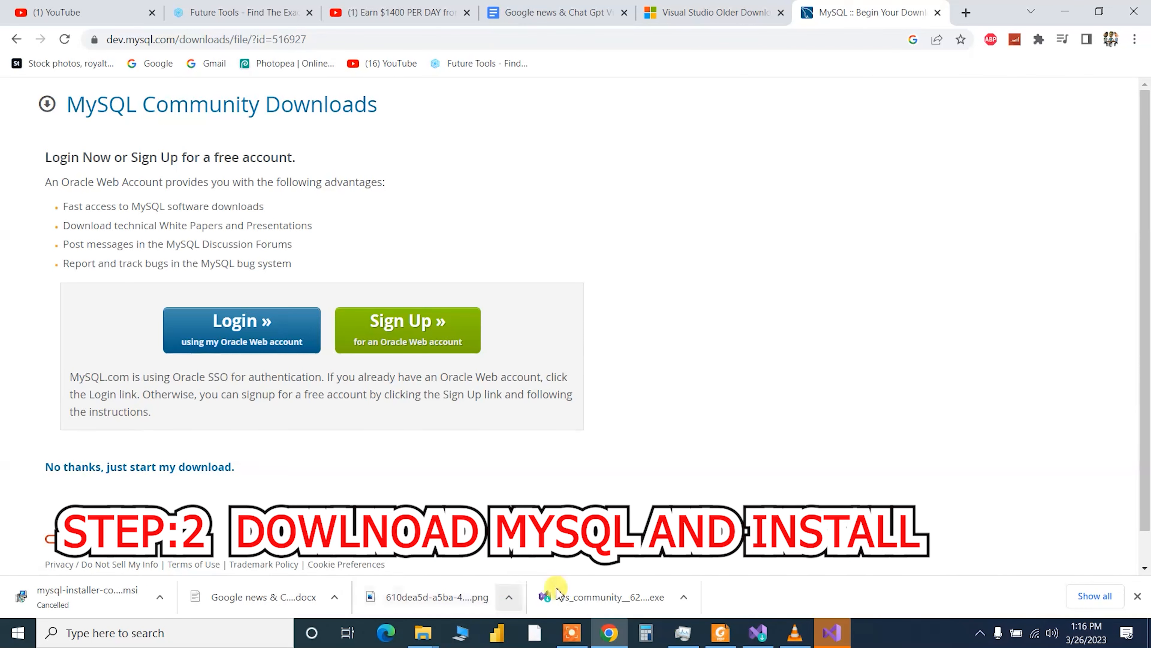
{"action": "left_click", "coordinate": [684, 597]}
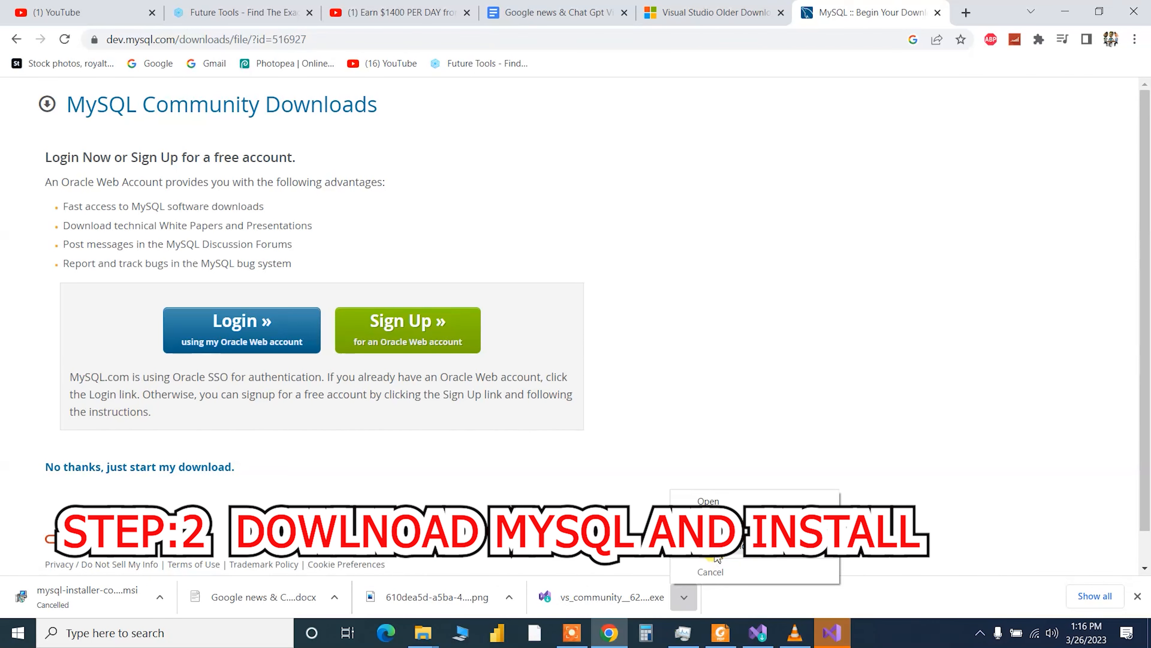
{"action": "left_click", "coordinate": [706, 571]}
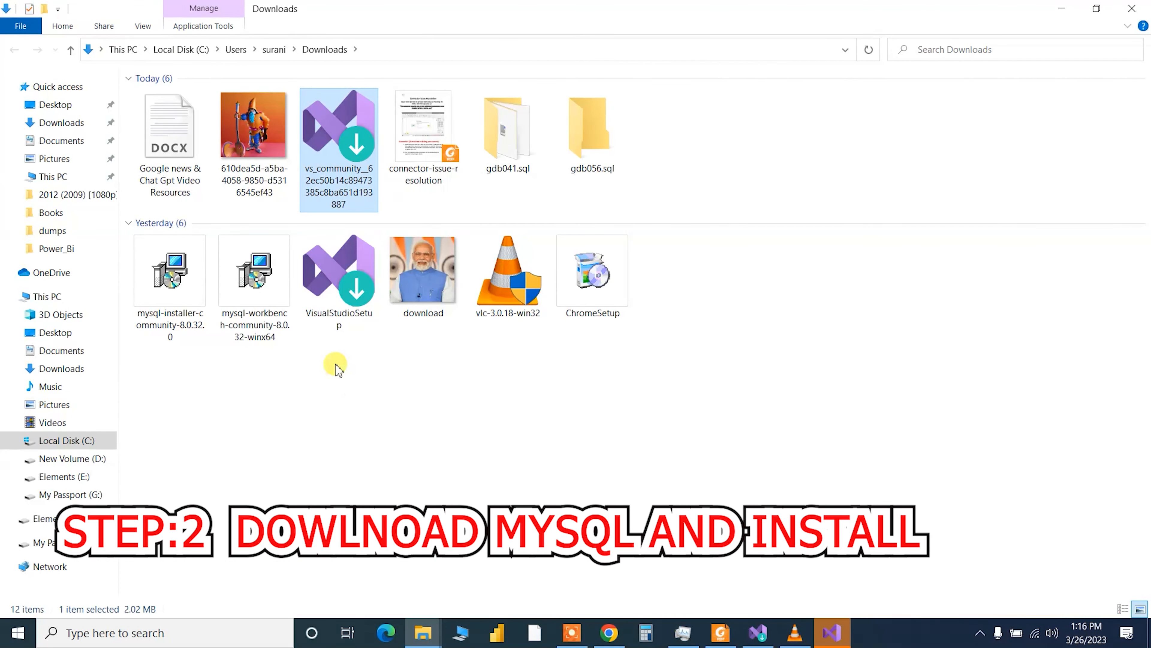
- Install the existing mysql-installer-community-8.0.32.0 package from Downloads, then minimize Explorer and Chrome
{"action": "left_click", "coordinate": [260, 277]}
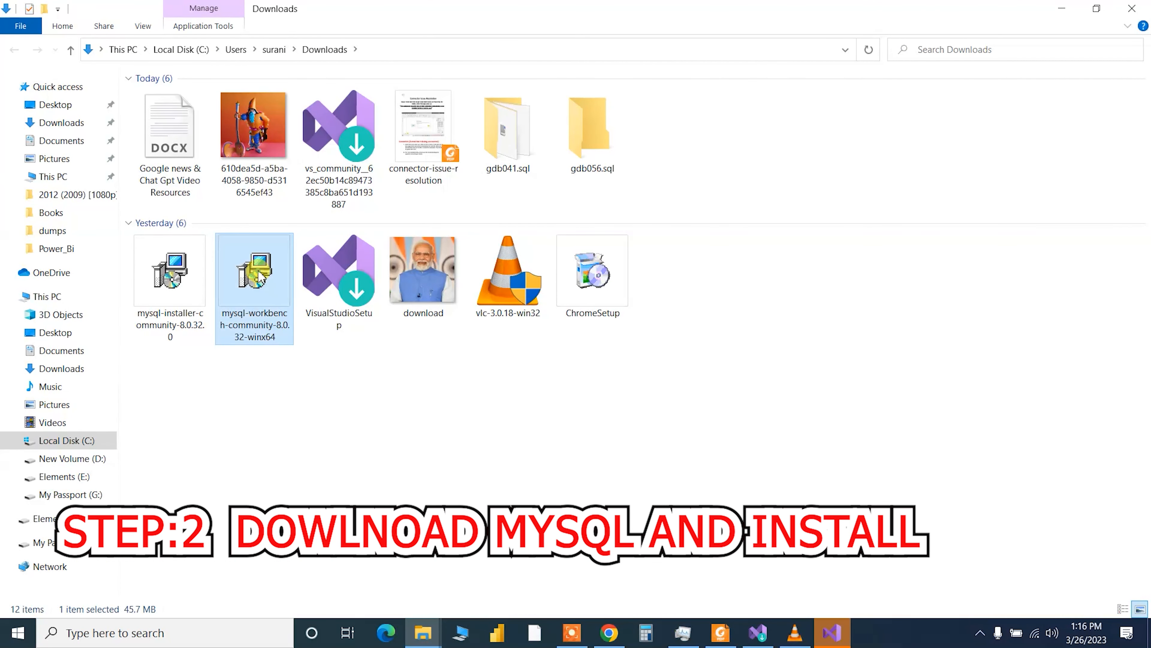
{"action": "left_click", "coordinate": [195, 270]}
{"action": "left_click", "coordinate": [270, 299]}
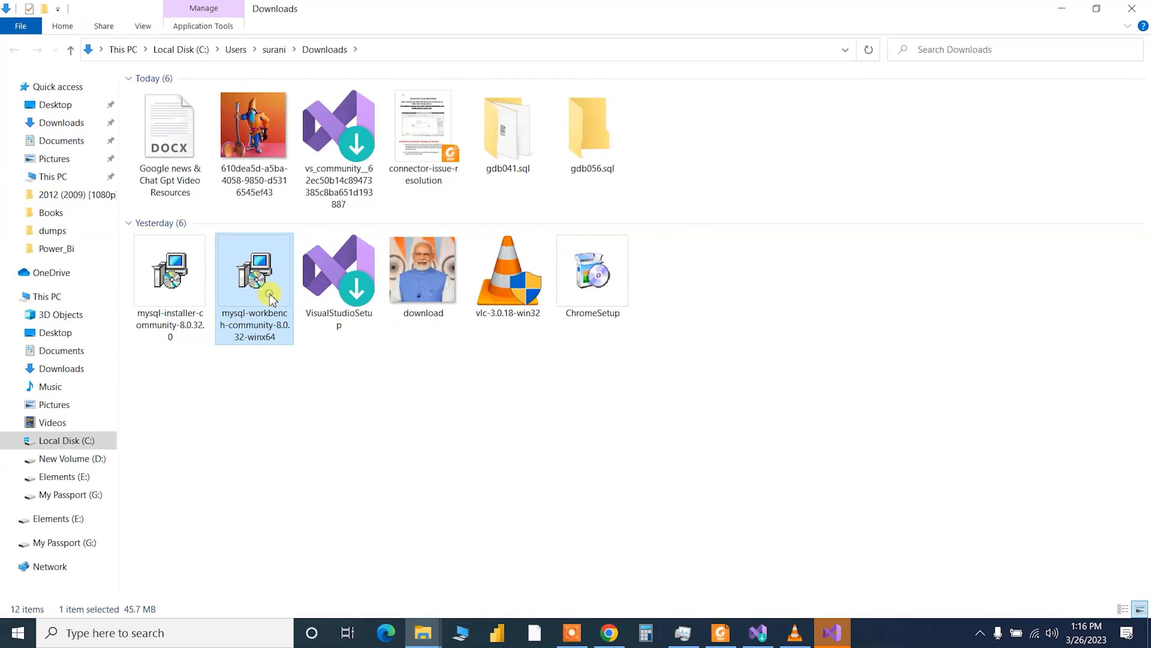
{"action": "left_click", "coordinate": [178, 278]}
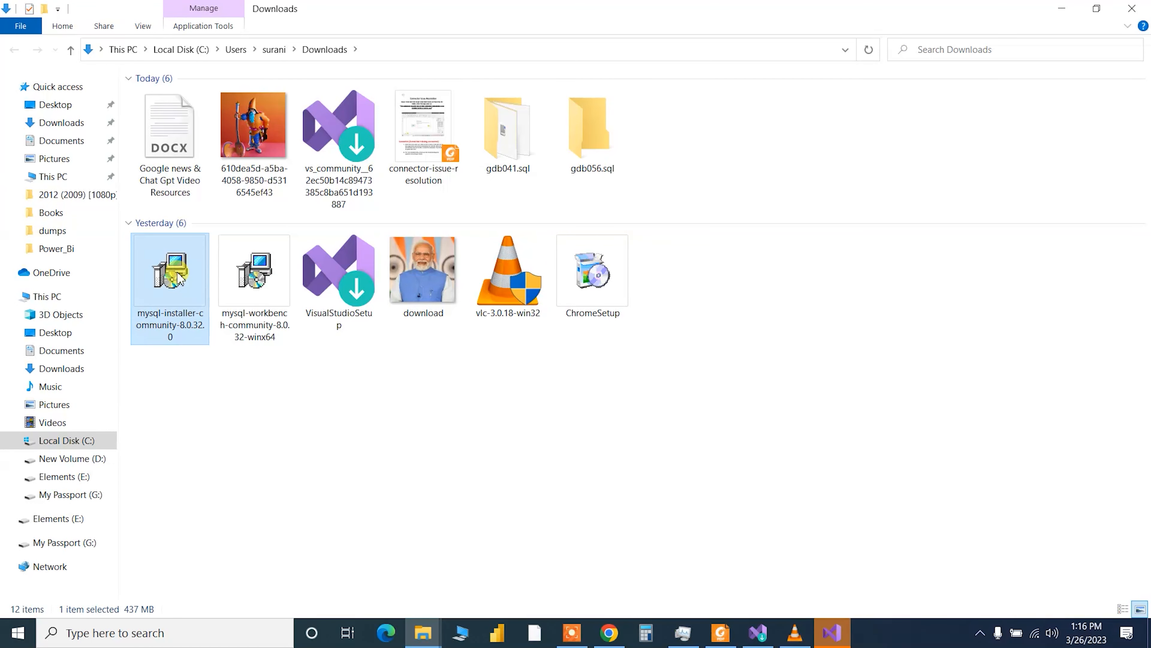
{"action": "double_click", "coordinate": [178, 278]}
{"action": "right_click", "coordinate": [175, 268]}
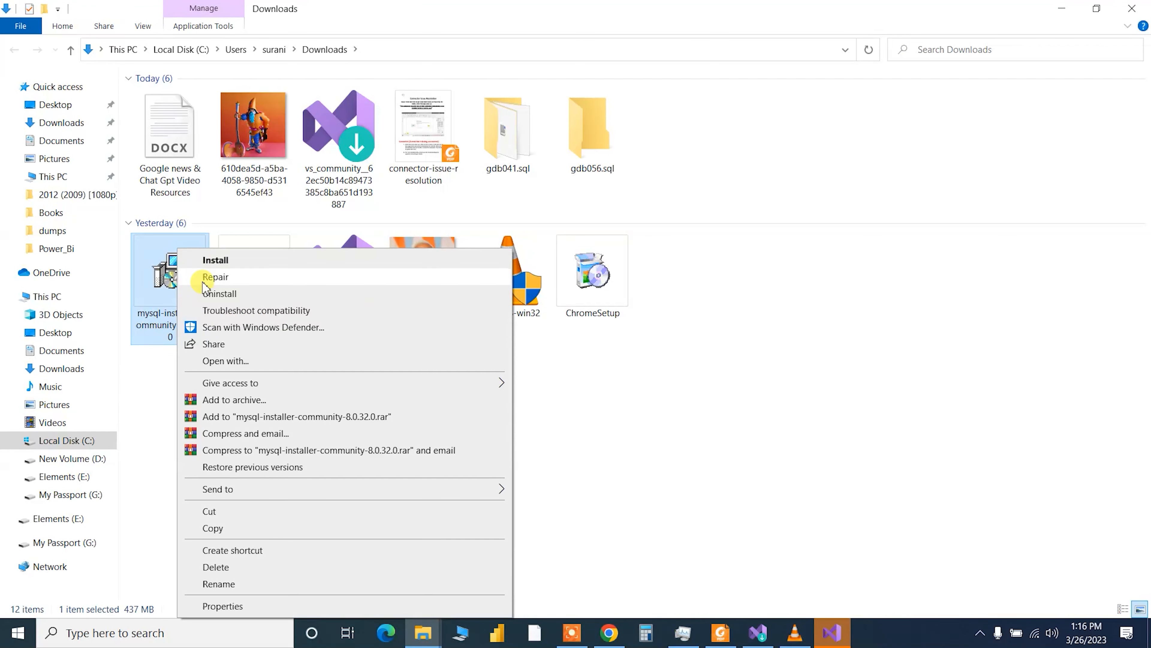
{"action": "left_click", "coordinate": [231, 263]}
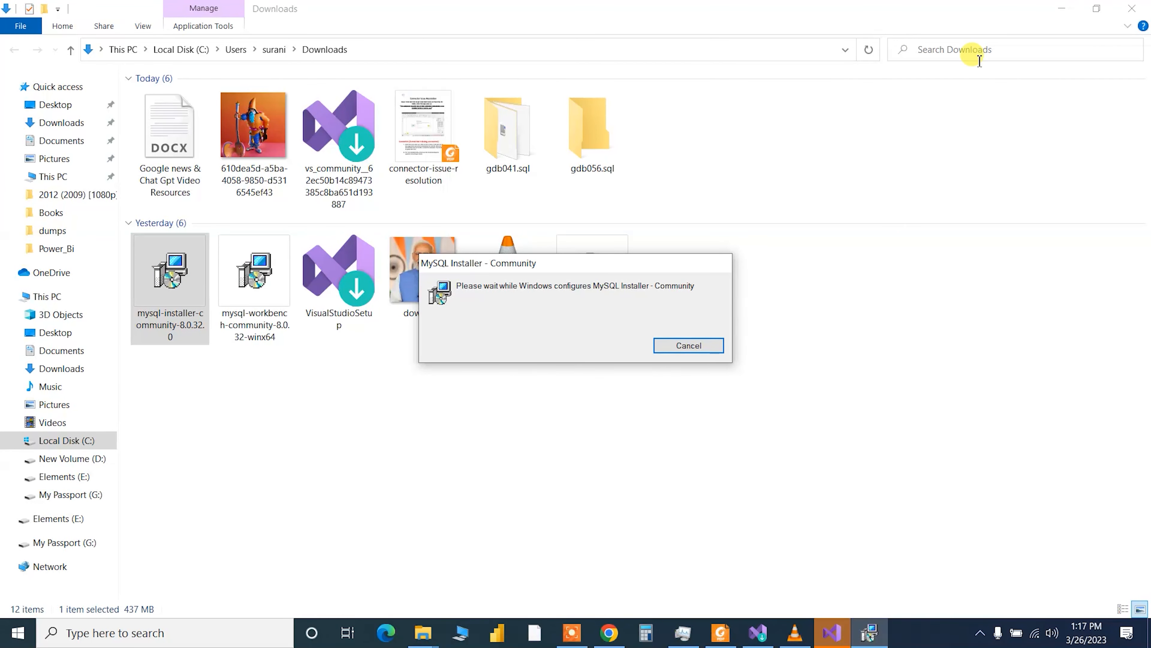
{"action": "left_click", "coordinate": [1052, 14]}
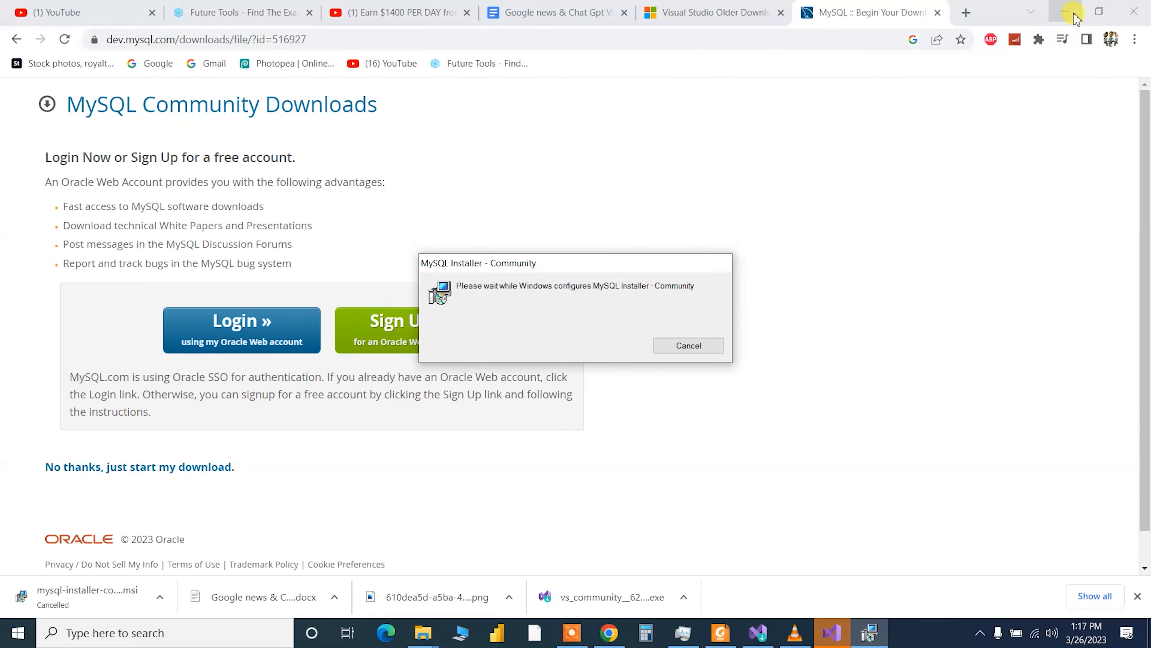
{"action": "left_click", "coordinate": [1066, 12]}
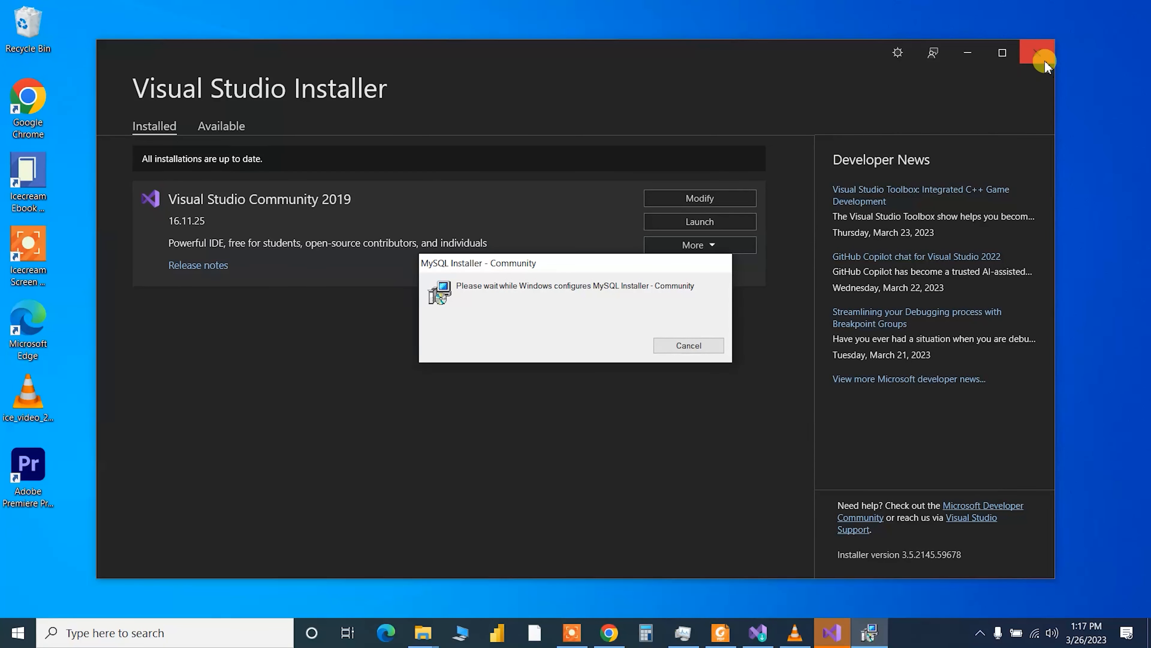
- Skip Visual Studio sign-in, choose the Dark theme with General settings, and start Visual Studio
{"action": "left_click", "coordinate": [1038, 55]}
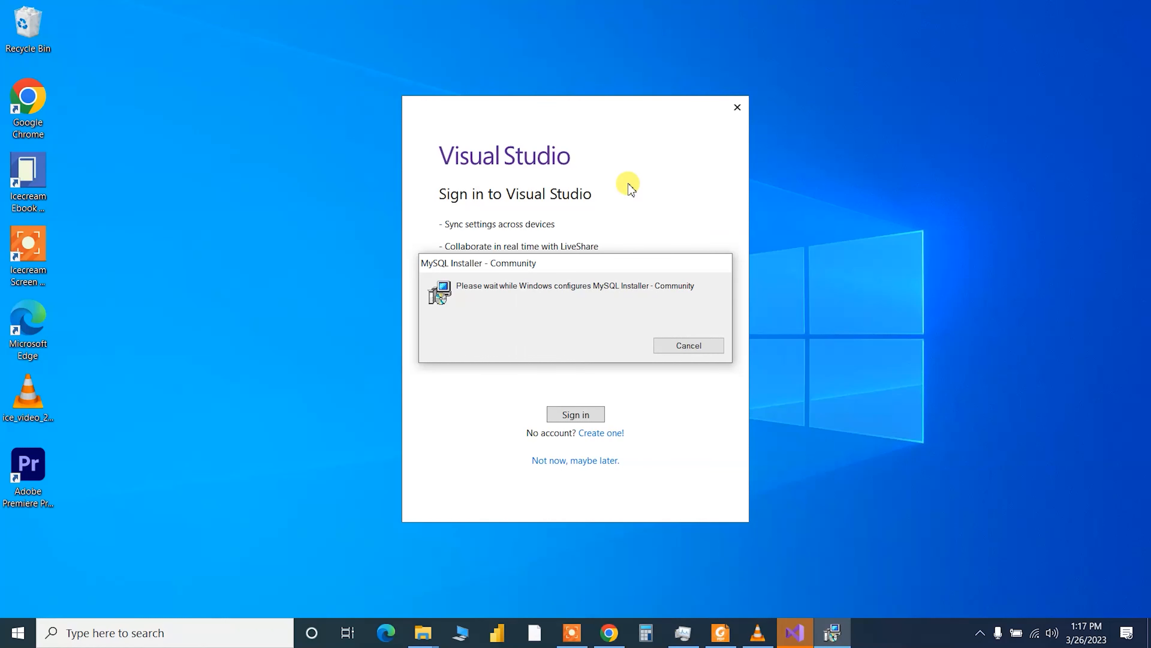
{"action": "left_click", "coordinate": [607, 459]}
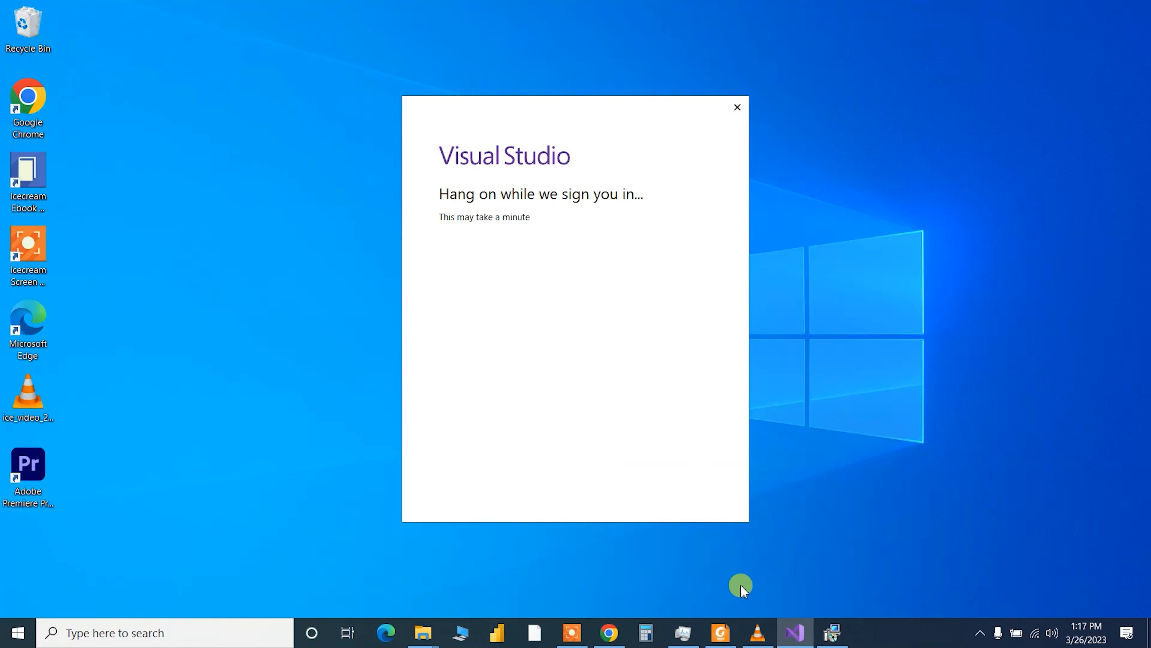
{"action": "left_click", "coordinate": [832, 635]}
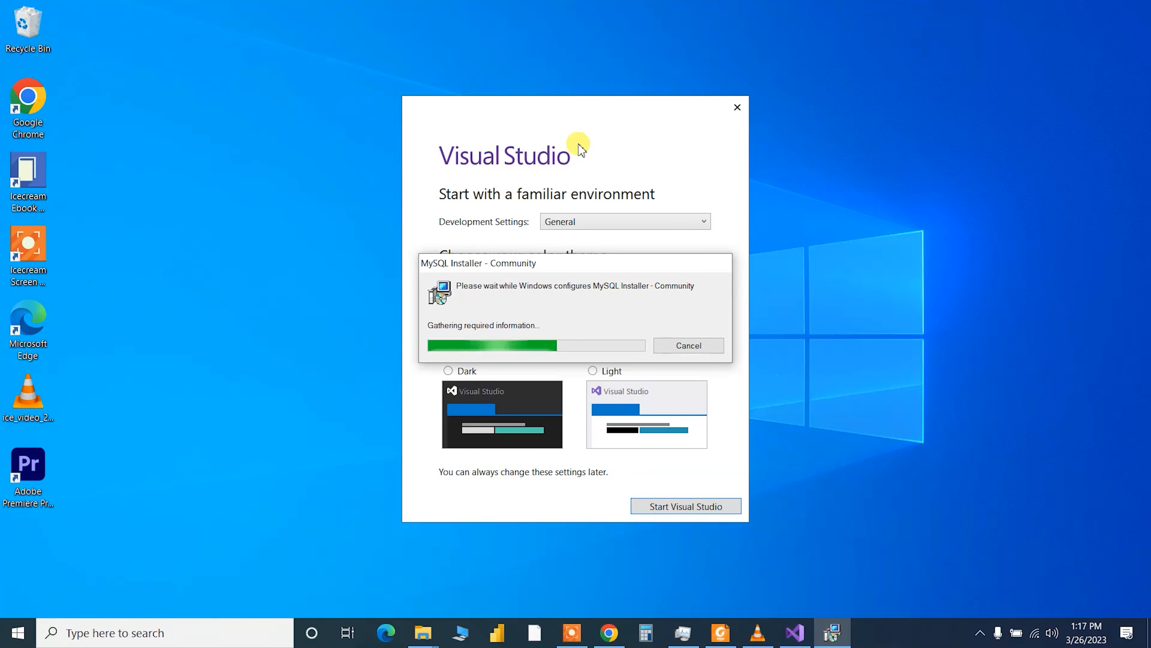
{"action": "left_click_drag", "start_coordinate": [579, 116], "coordinate": [925, 77]}
{"action": "left_click", "coordinate": [864, 343]}
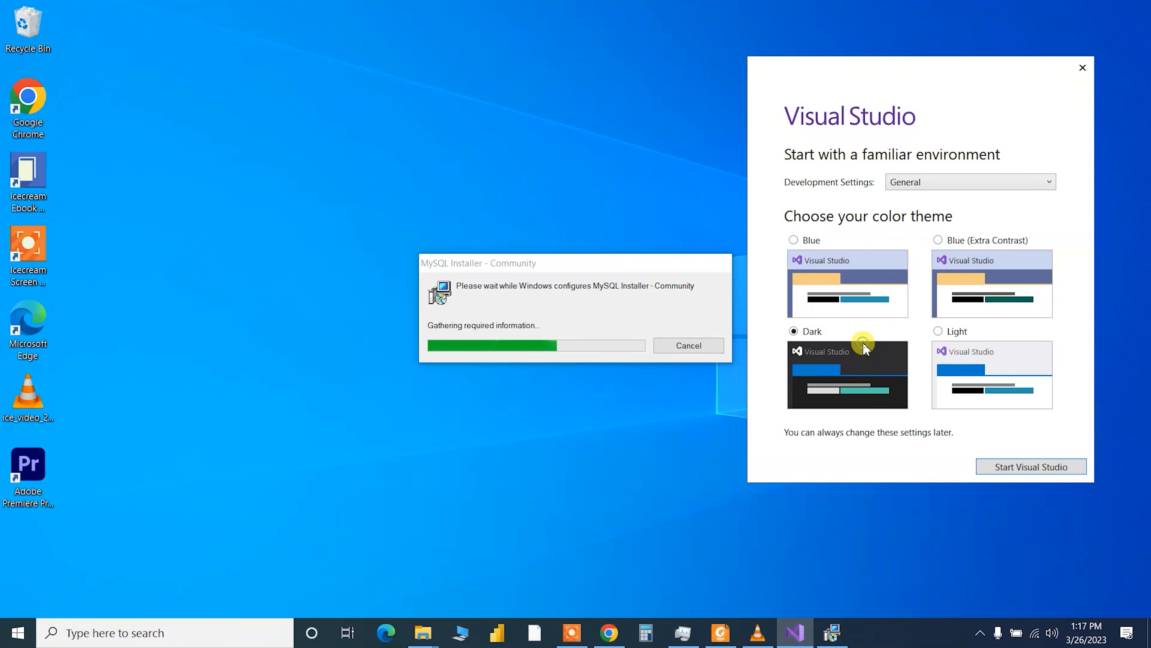
{"action": "left_click", "coordinate": [1008, 468]}
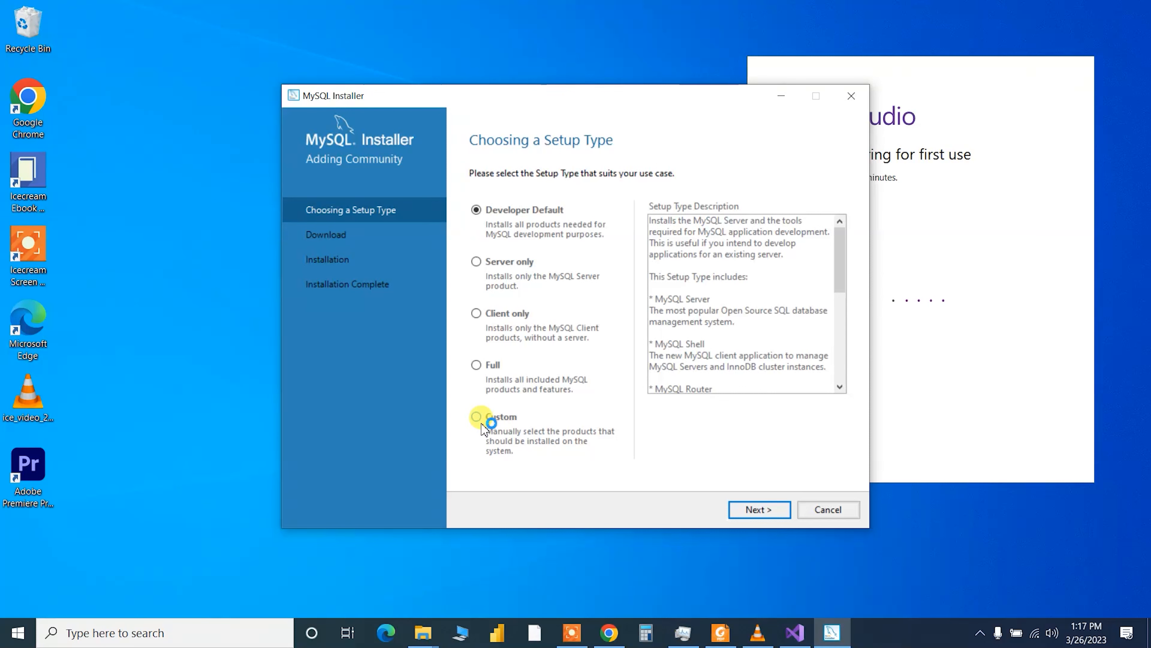
- Review the Developer Default setup type description and continue to the Download step
{"action": "left_click", "coordinate": [482, 423]}
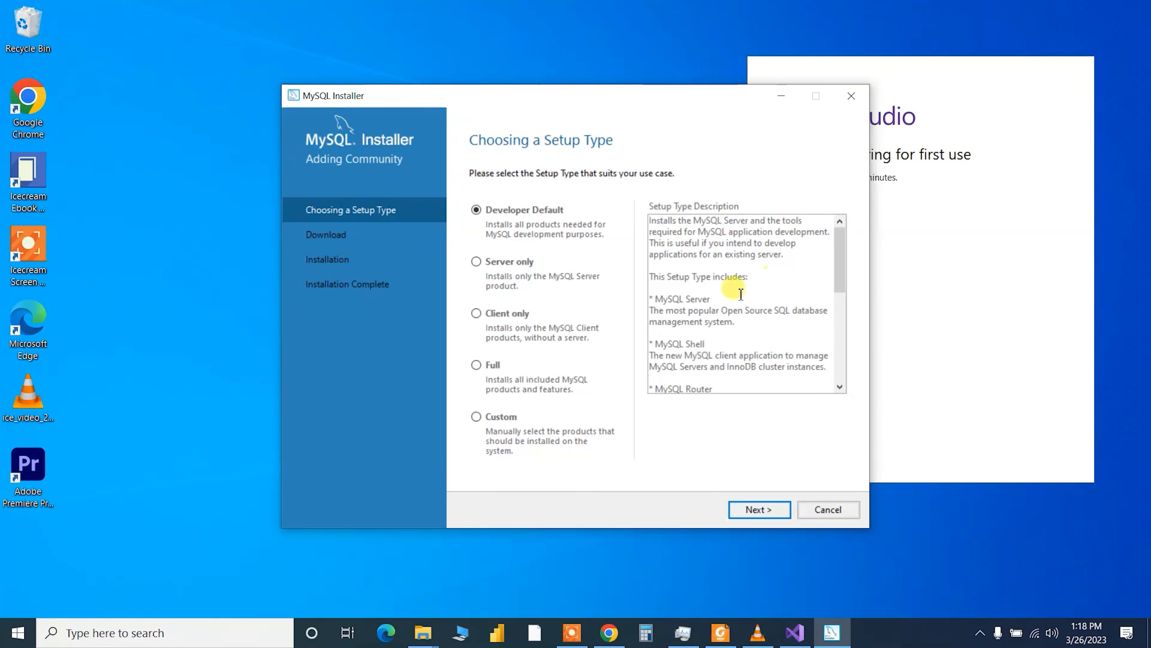
{"action": "scroll", "coordinate": [688, 303], "scroll_direction": "down", "scroll_amount": 1}
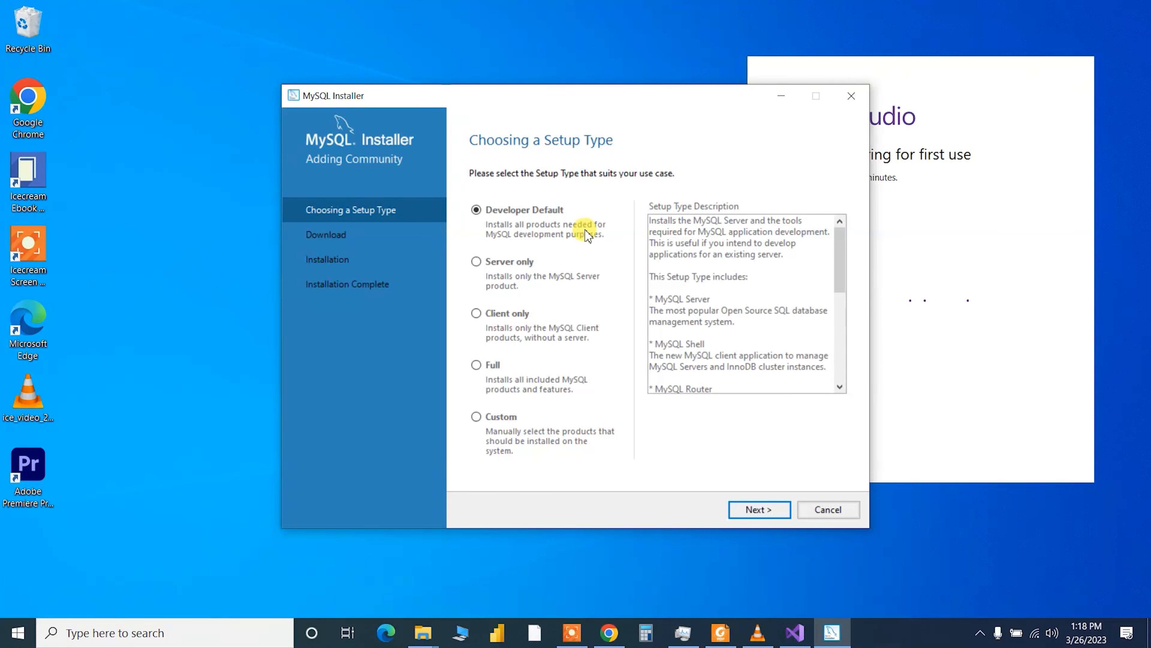
{"action": "scroll", "coordinate": [725, 304], "scroll_direction": "down", "scroll_amount": 3}
{"action": "left_click", "coordinate": [721, 268]}
{"action": "scroll", "coordinate": [725, 320], "scroll_direction": "down", "scroll_amount": 2}
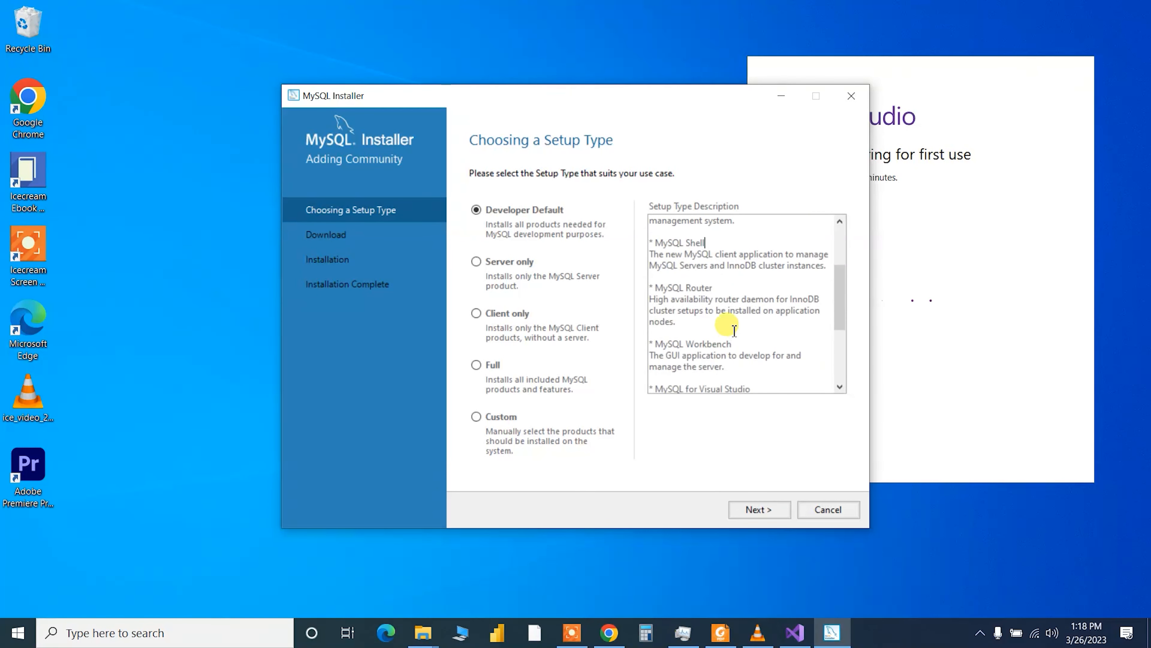
{"action": "scroll", "coordinate": [754, 342], "scroll_direction": "down", "scroll_amount": 2}
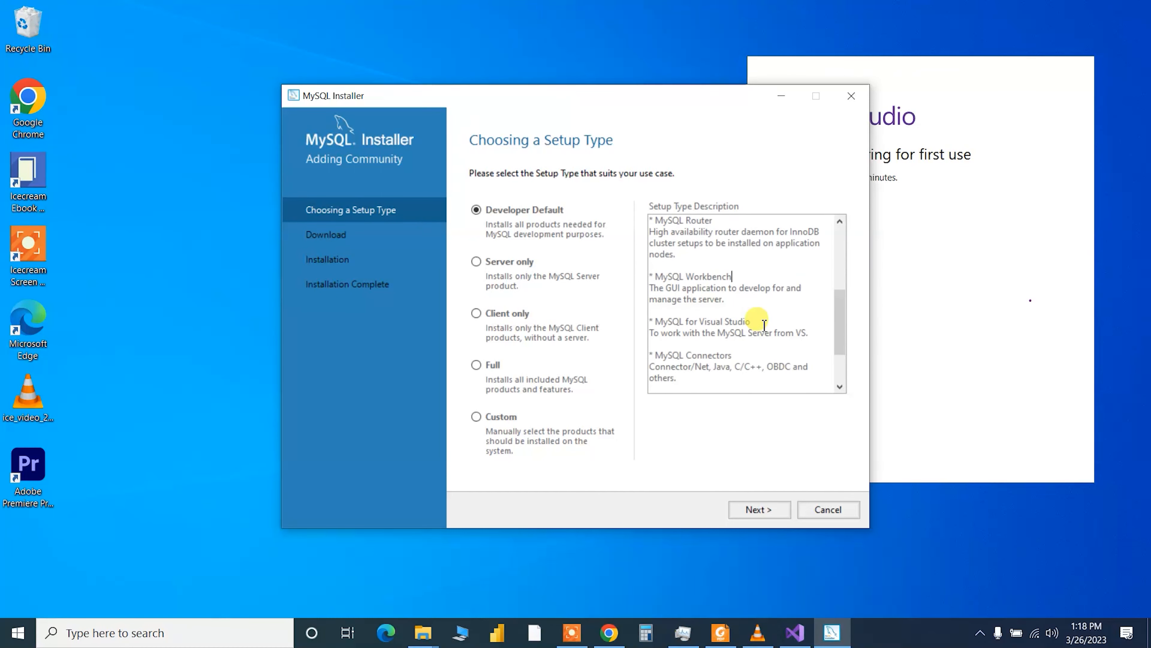
{"action": "scroll", "coordinate": [757, 345], "scroll_direction": "down", "scroll_amount": 2}
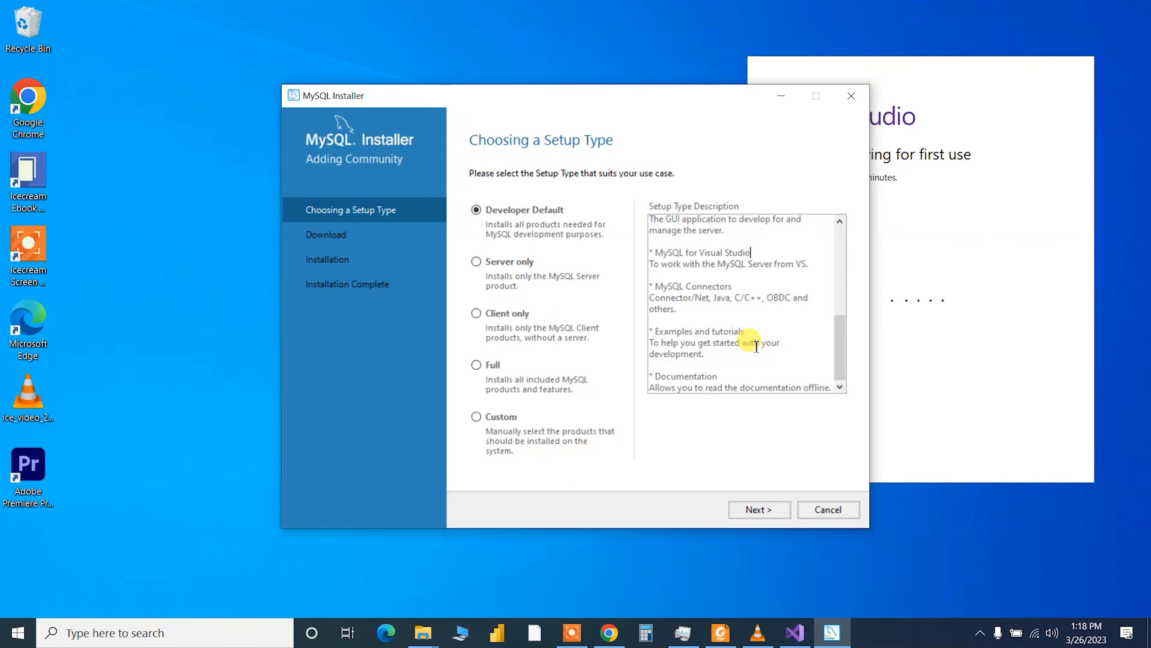
{"action": "left_click", "coordinate": [570, 235]}
{"action": "left_click", "coordinate": [764, 517]}
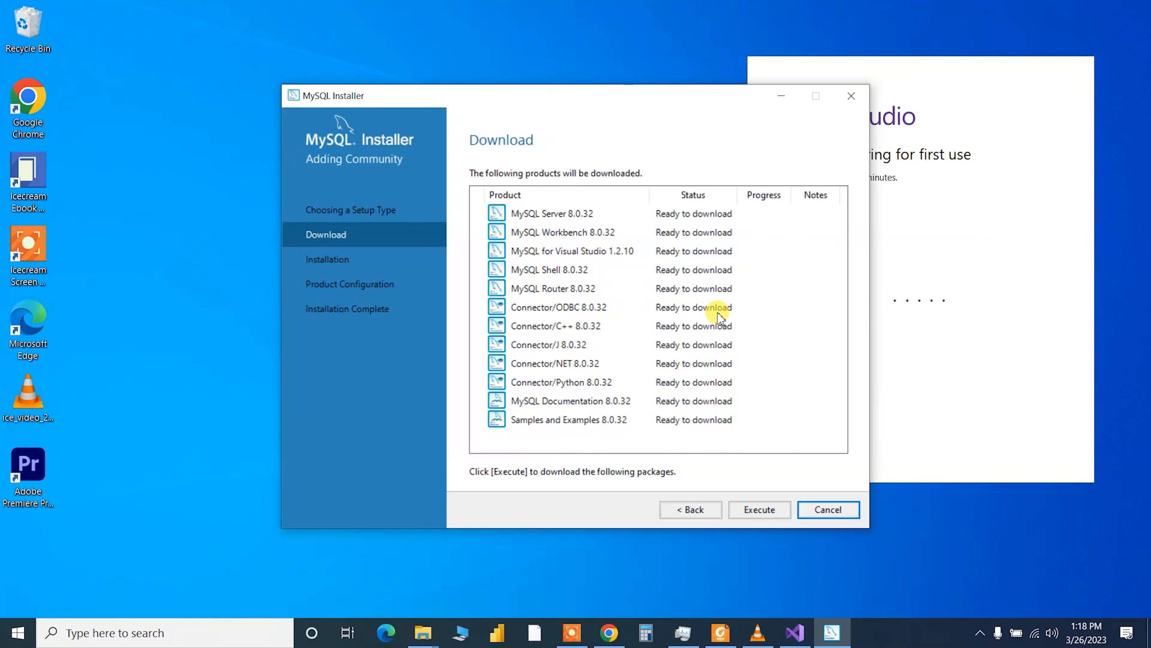
- Download and install all 12 MySQL 8.0.32 products, then proceed to Product Configuration
{"action": "left_click", "coordinate": [766, 510]}
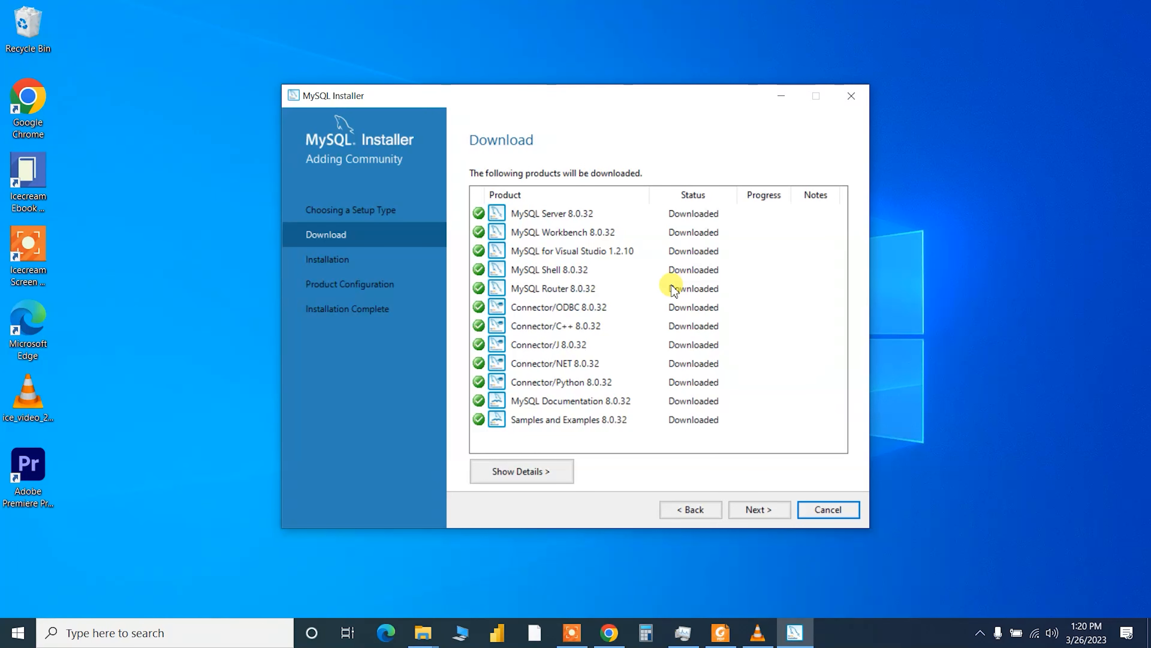
{"action": "left_click", "coordinate": [776, 513]}
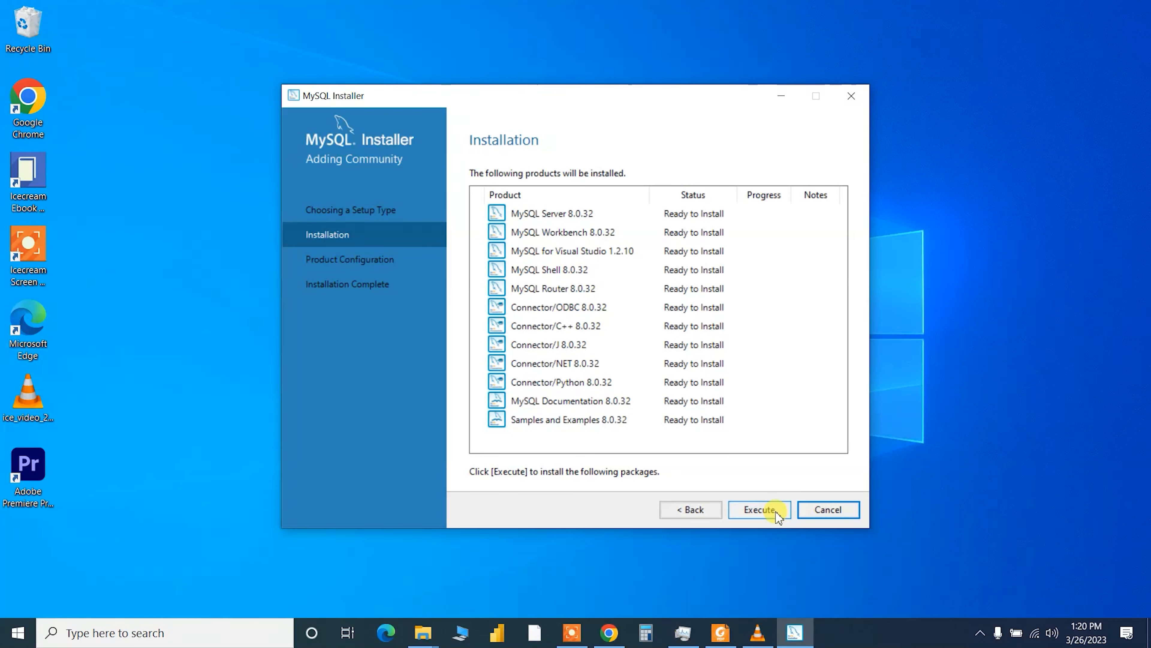
{"action": "left_click", "coordinate": [776, 513]}
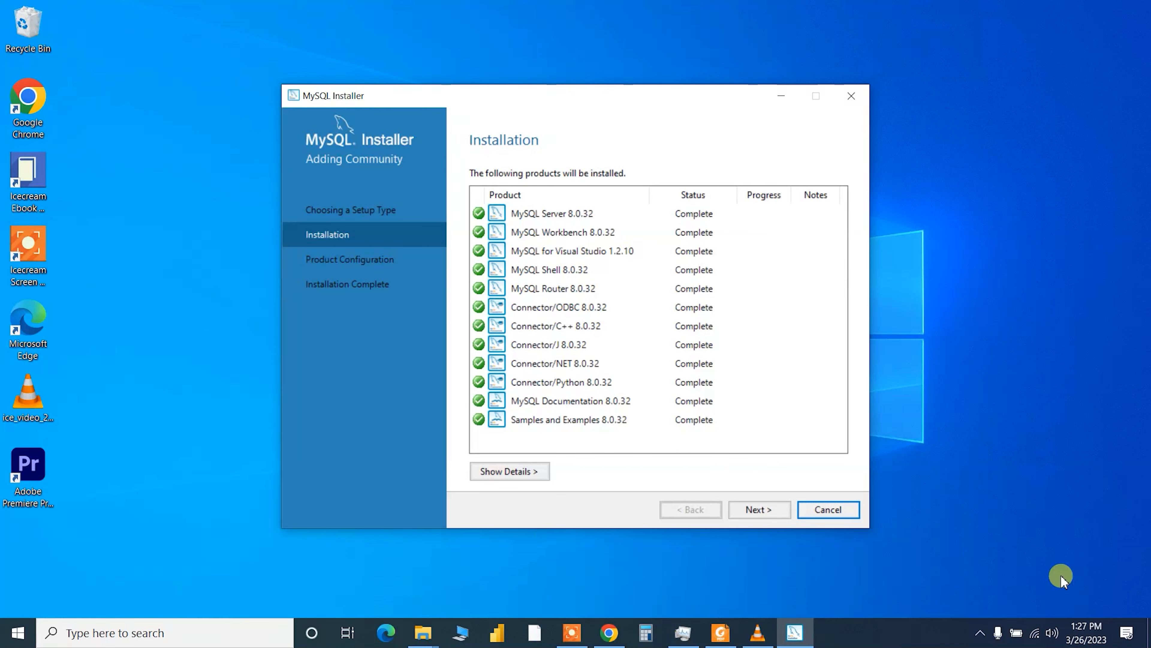
{"action": "left_click", "coordinate": [749, 517]}
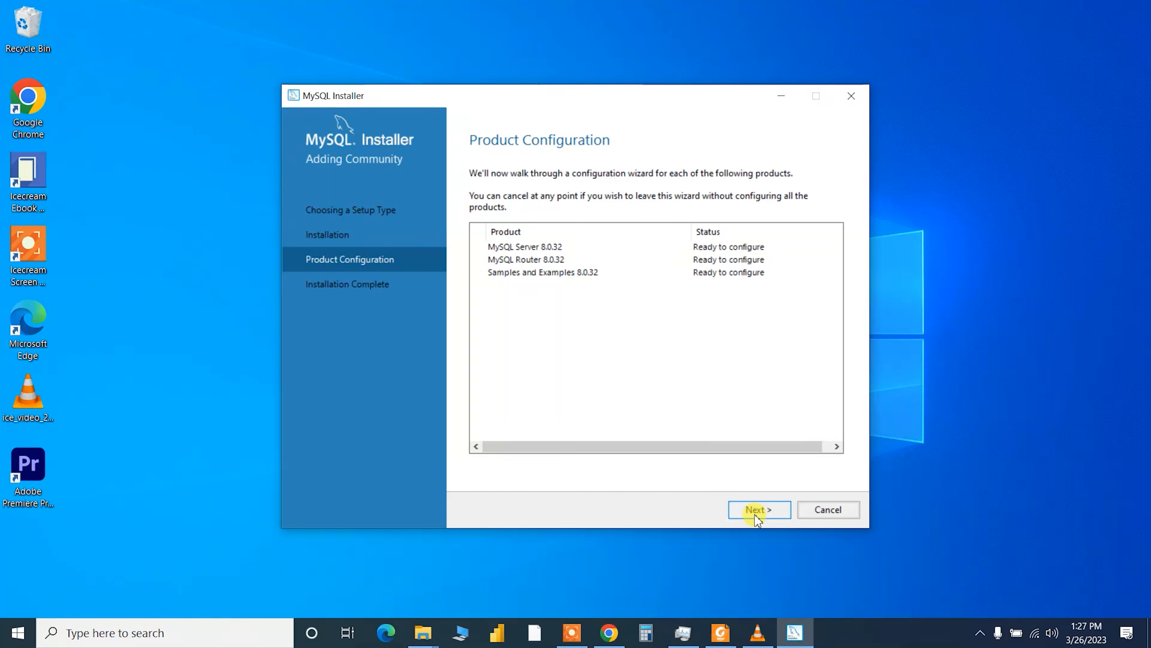
- Keep the default networking on port 3306 and strong password encryption for MySQL Server 8.0.32
{"action": "left_click", "coordinate": [757, 517]}
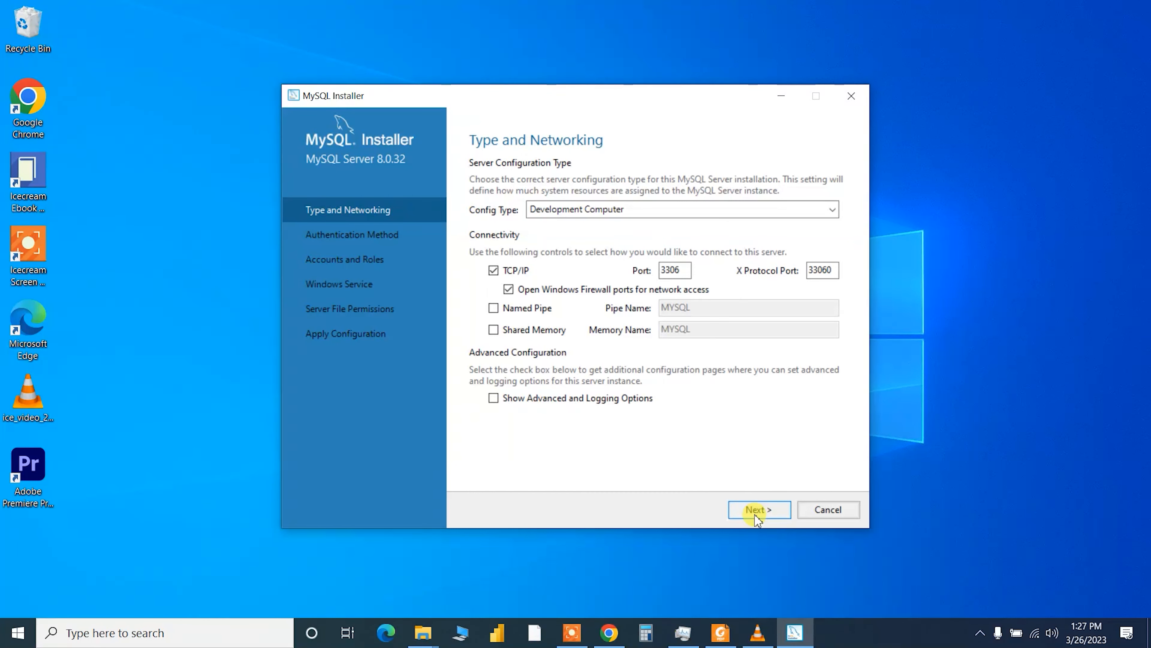
{"action": "left_click", "coordinate": [757, 516]}
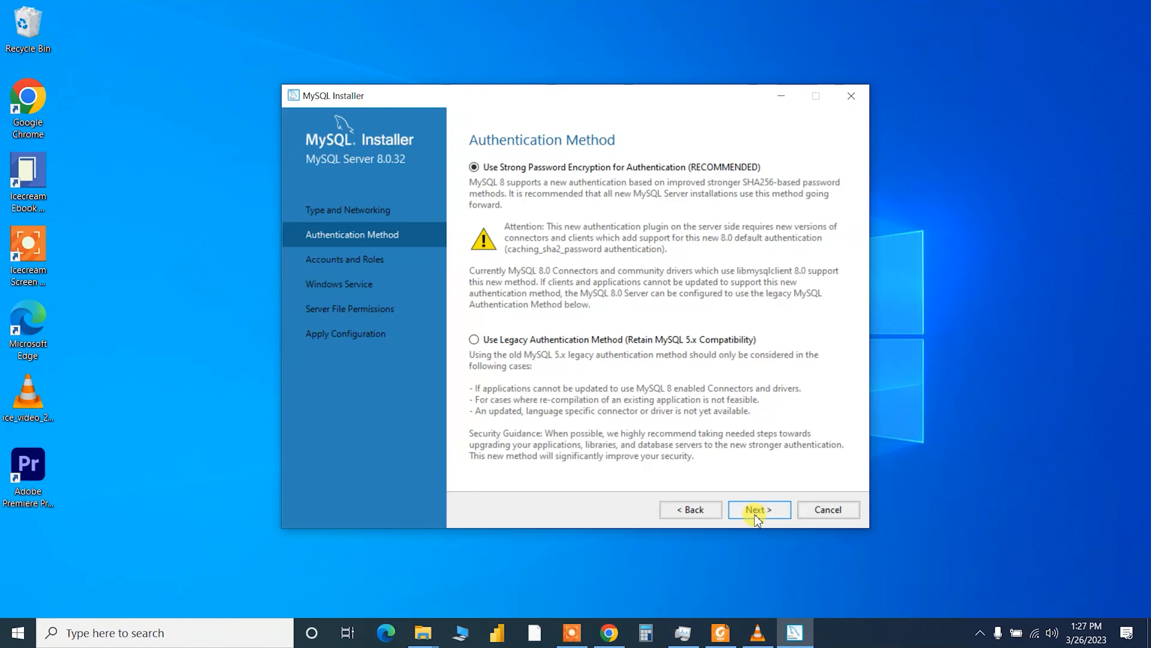
{"action": "left_click", "coordinate": [757, 517]}
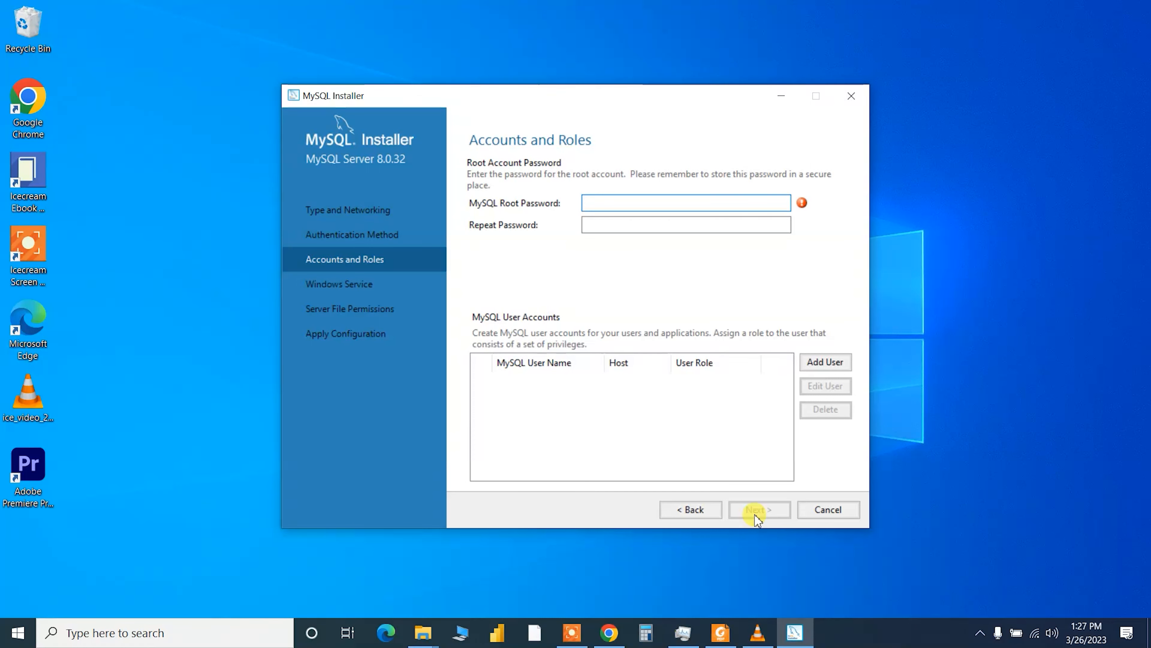
- Enter the root account password, then keep the MySQL80 Windows service and default file permissions
{"action": "type", "text": "rootr"}
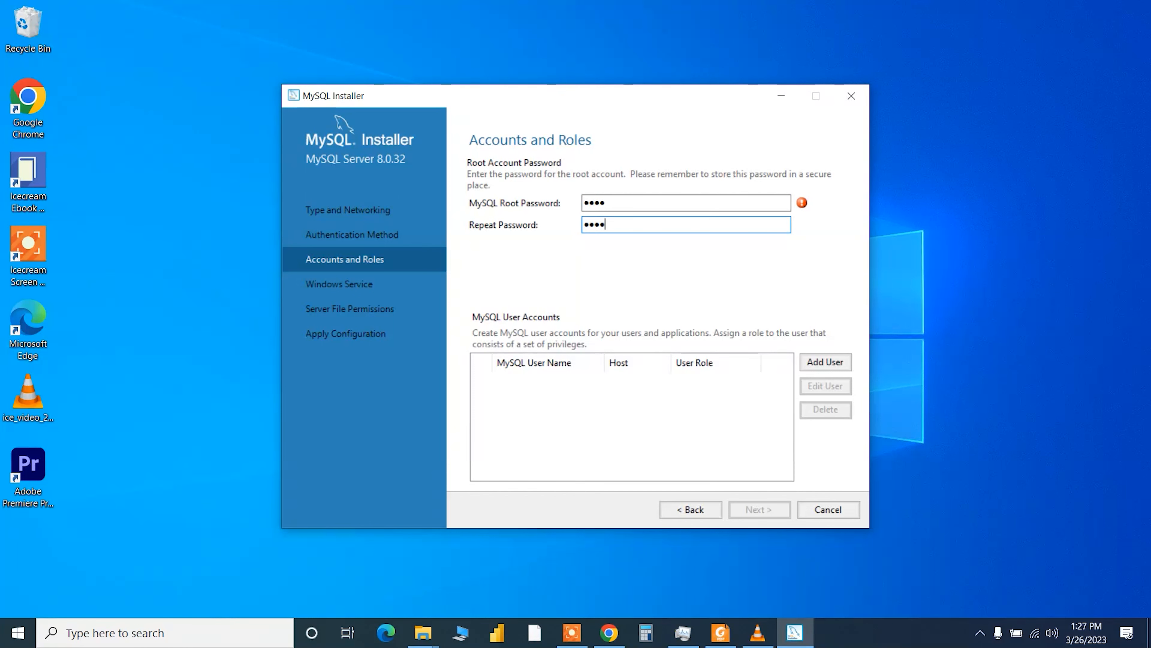
{"action": "type", "text": "oot"}
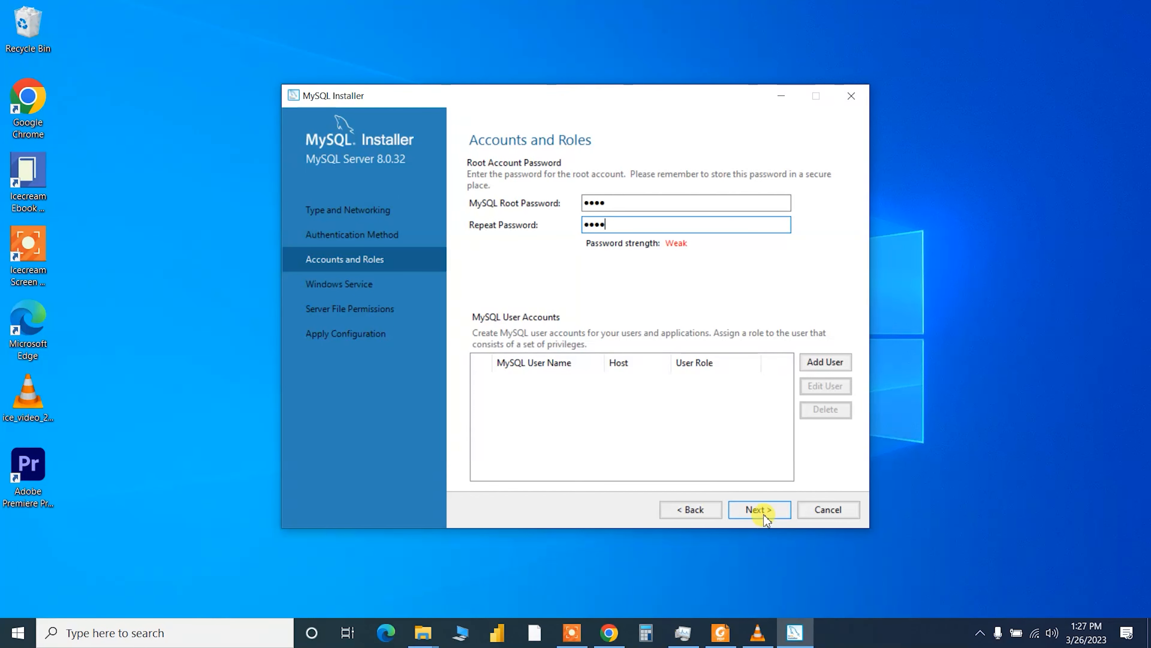
{"action": "left_click", "coordinate": [766, 516]}
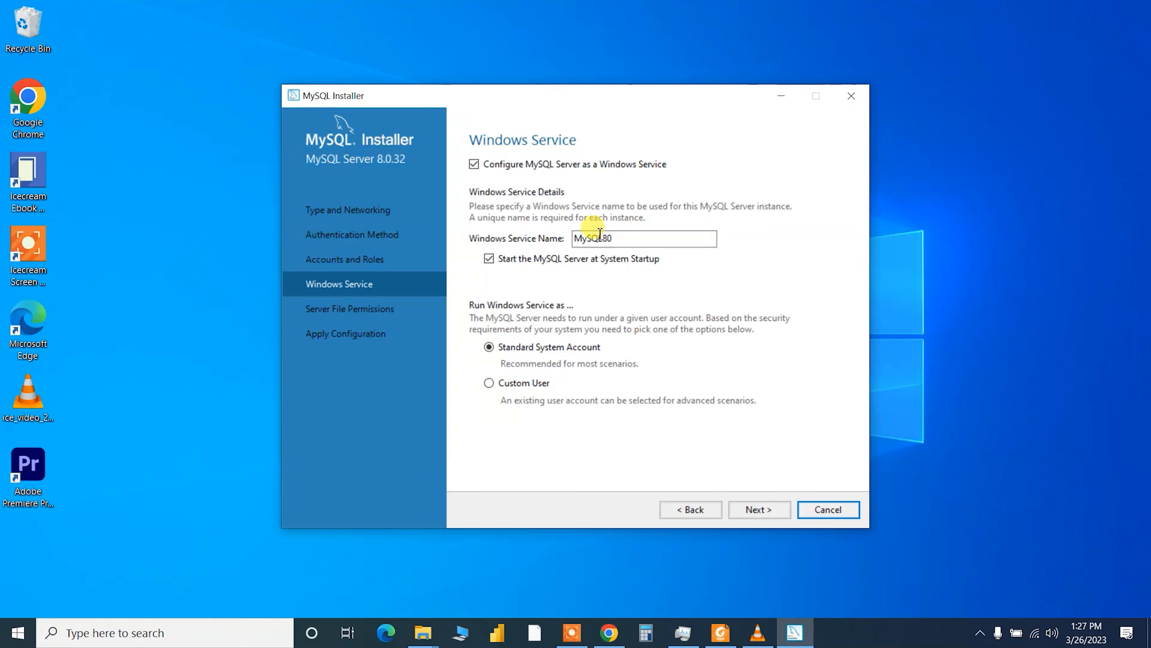
{"action": "left_click", "coordinate": [749, 516]}
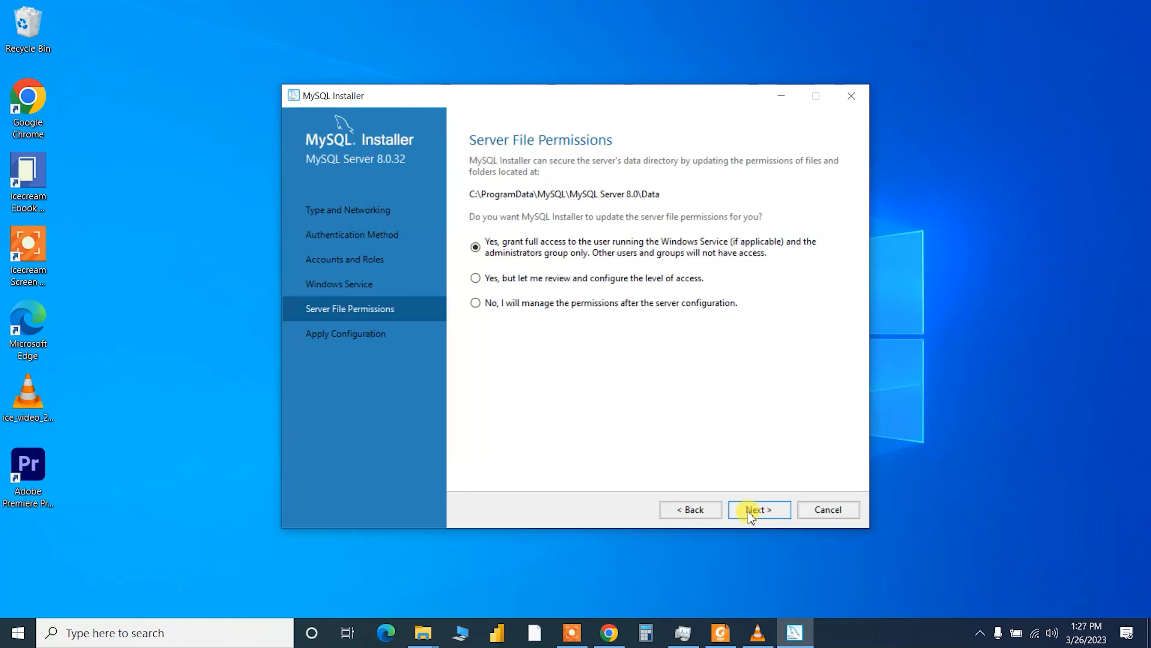
{"action": "left_click", "coordinate": [750, 516]}
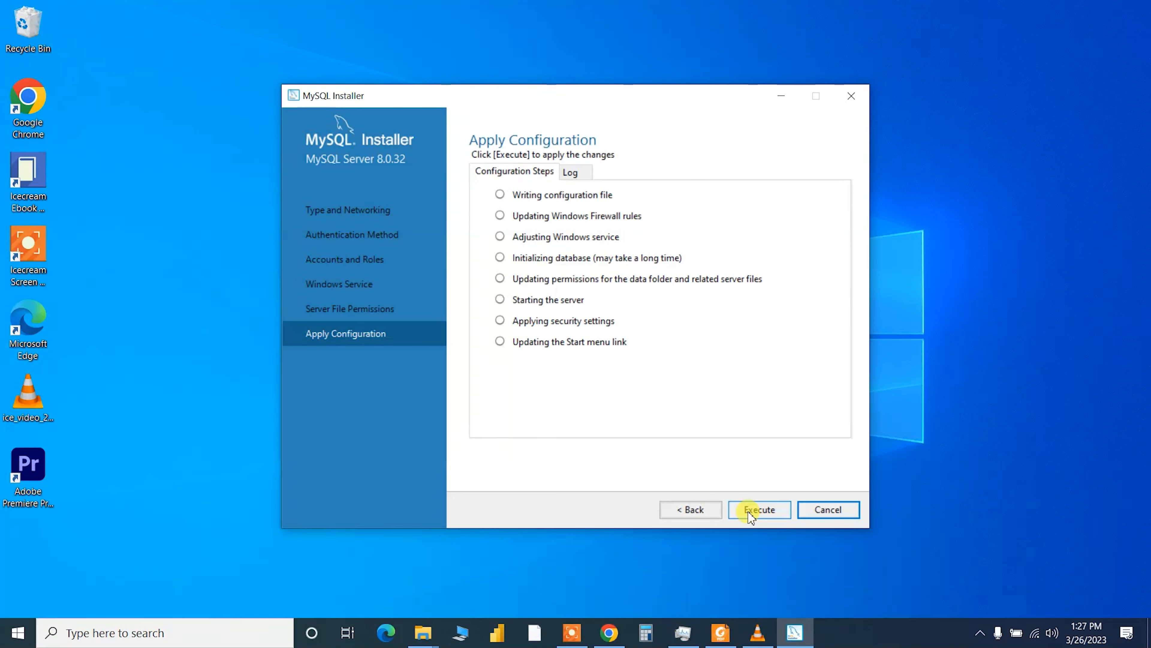
- Execute the server configuration, finish Router without InnoDB Cluster, and move to the Samples and Examples connection page
{"action": "left_click", "coordinate": [751, 516]}
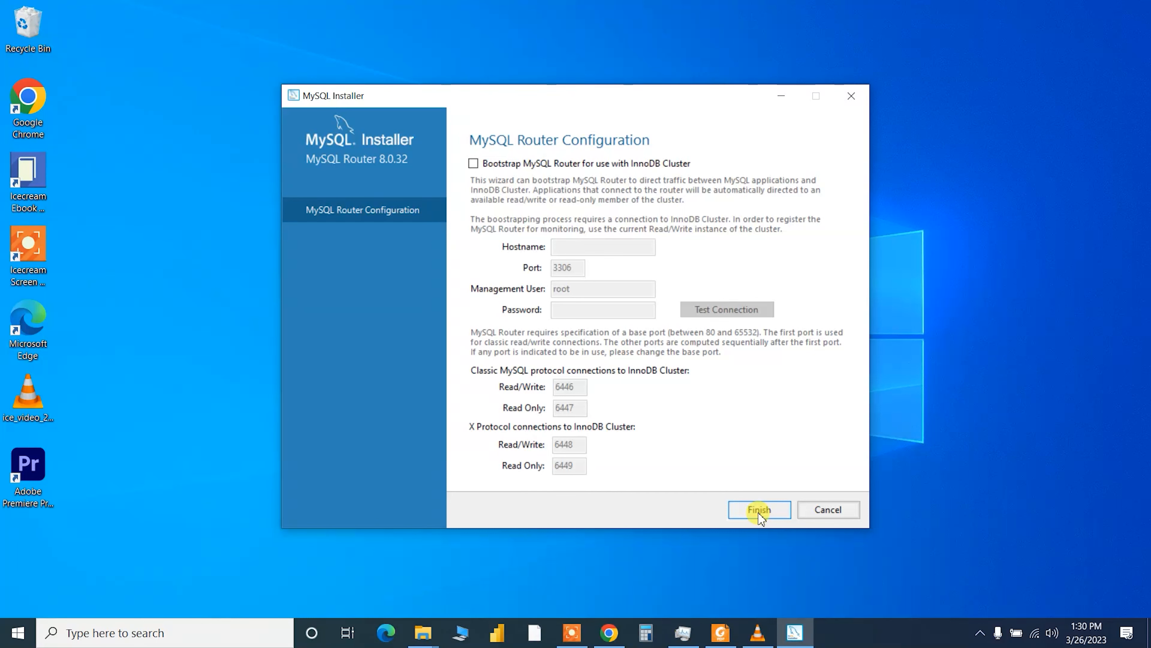
{"action": "left_click", "coordinate": [759, 513]}
{"action": "left_click", "coordinate": [760, 510]}
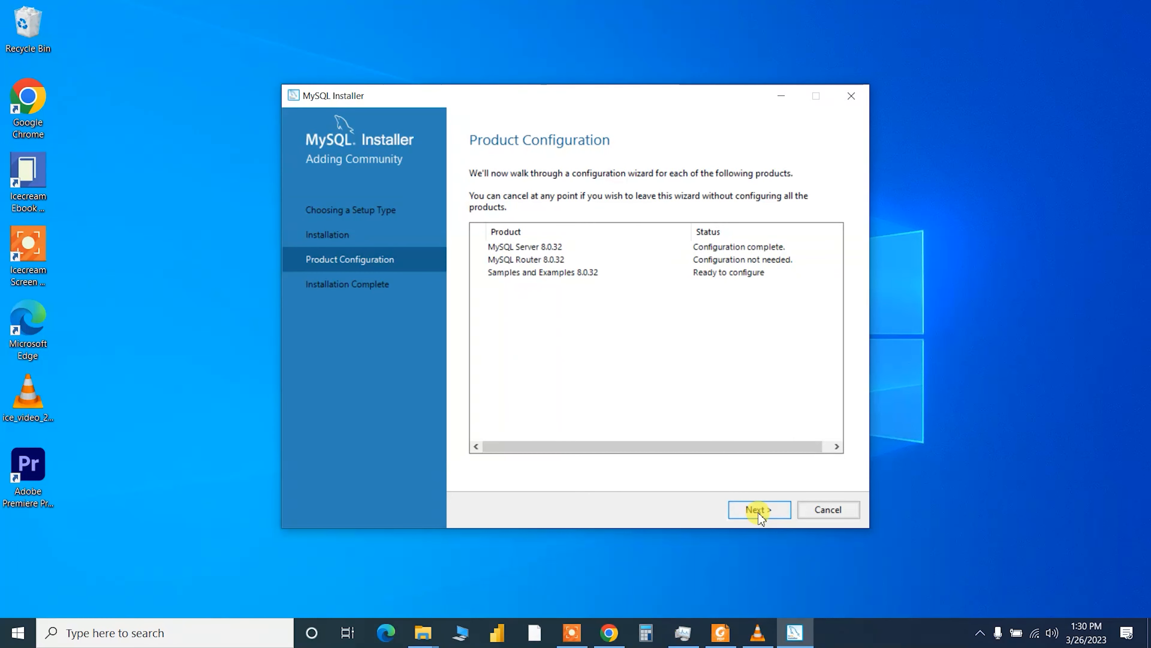
{"action": "left_click", "coordinate": [585, 416]}
- Enter the root password, check the root connection succeeds, then execute the Samples and Examples configuration
{"action": "left_click", "coordinate": [586, 416]}
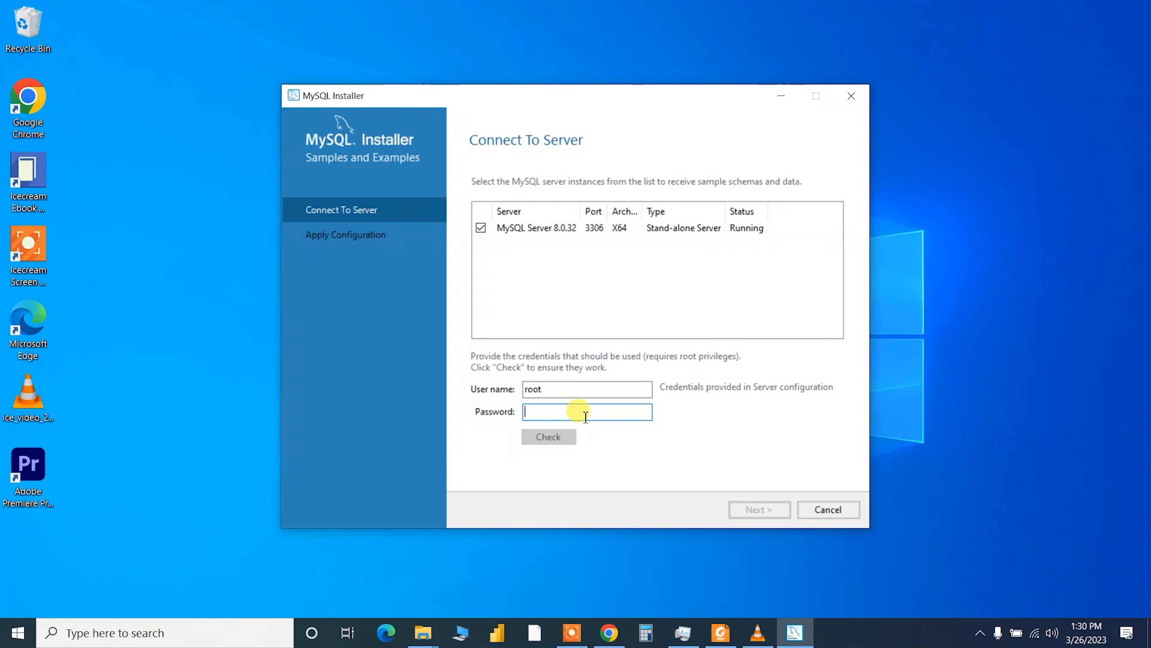
{"action": "type", "text": "root"}
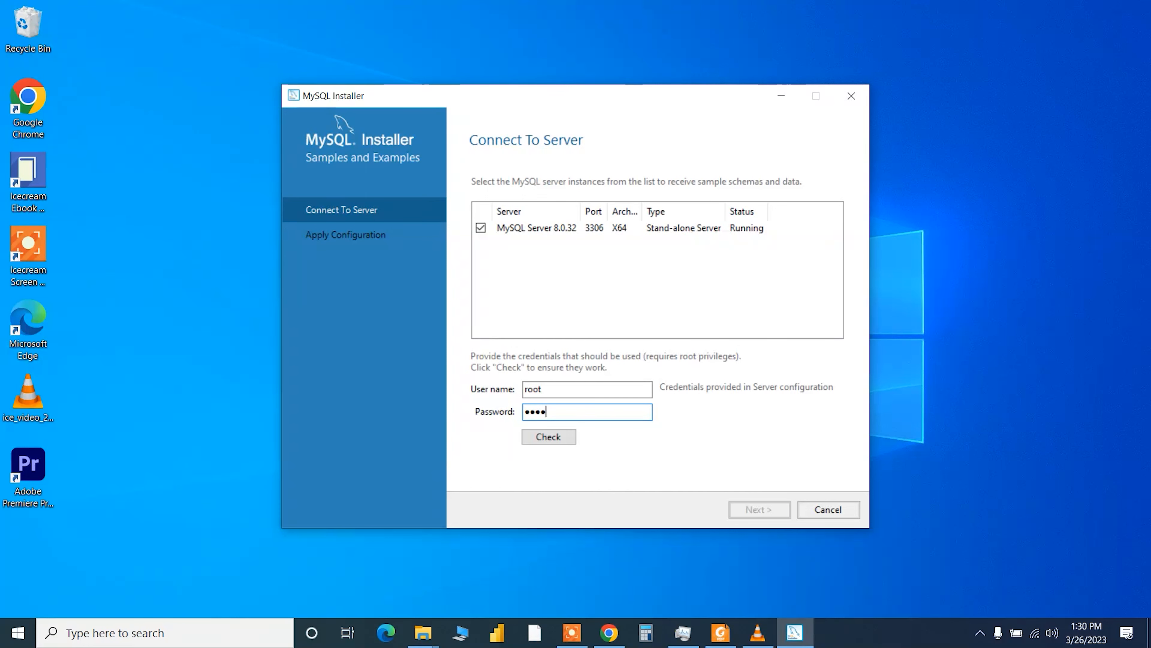
{"action": "left_click", "coordinate": [544, 436]}
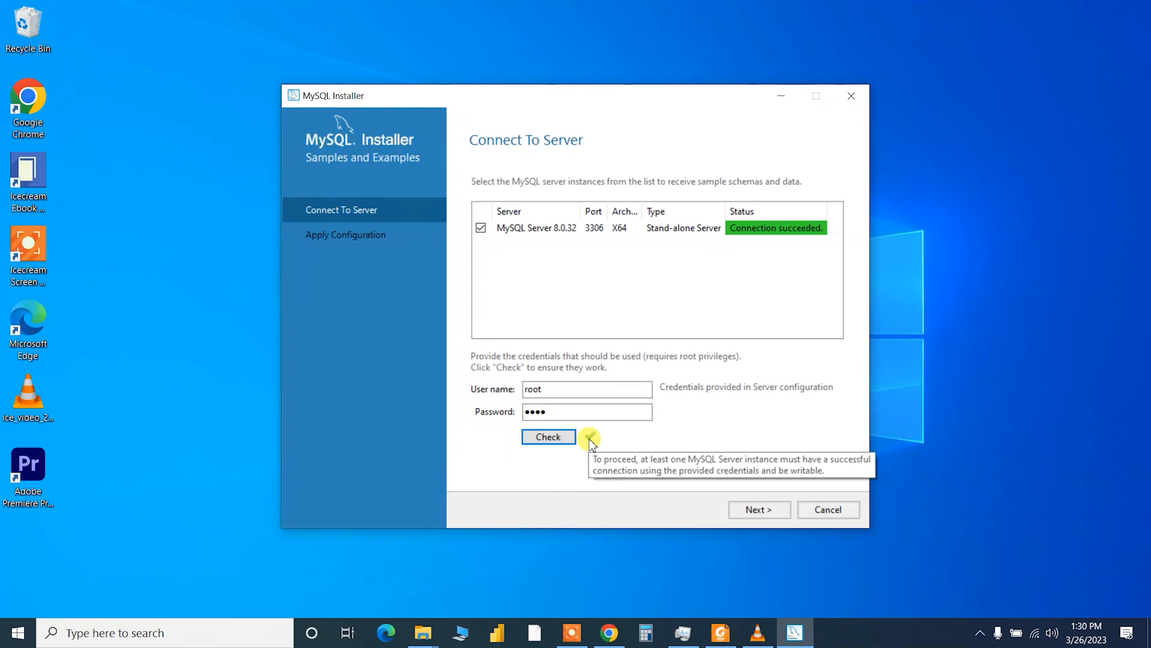
{"action": "left_click", "coordinate": [749, 510]}
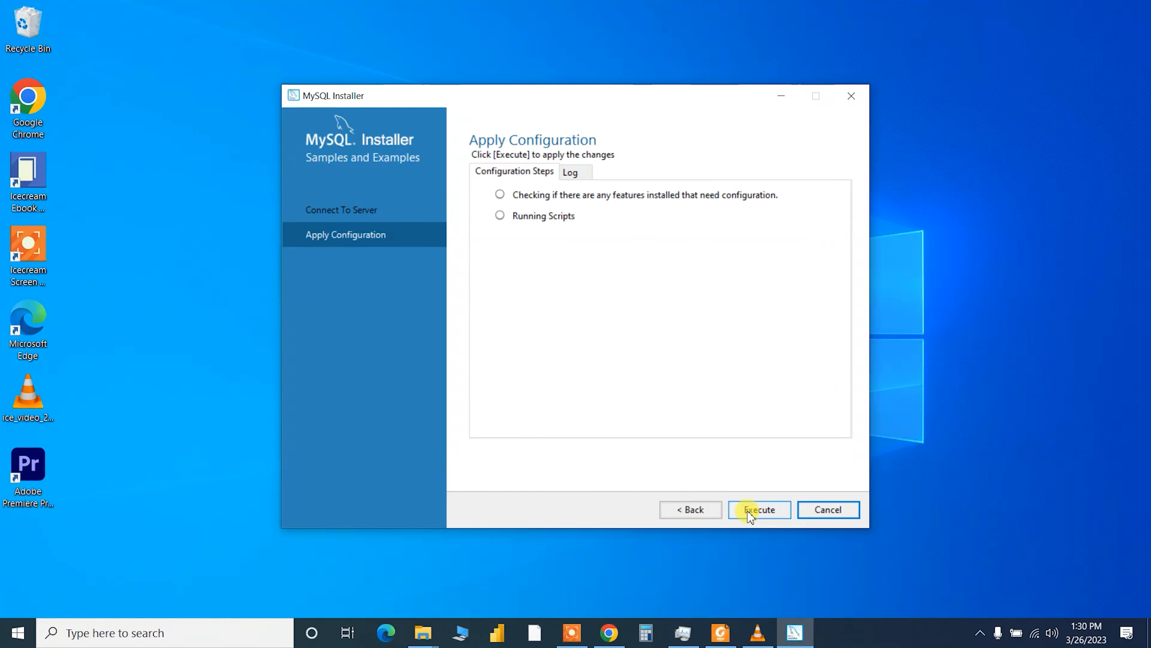
{"action": "left_click", "coordinate": [749, 511]}
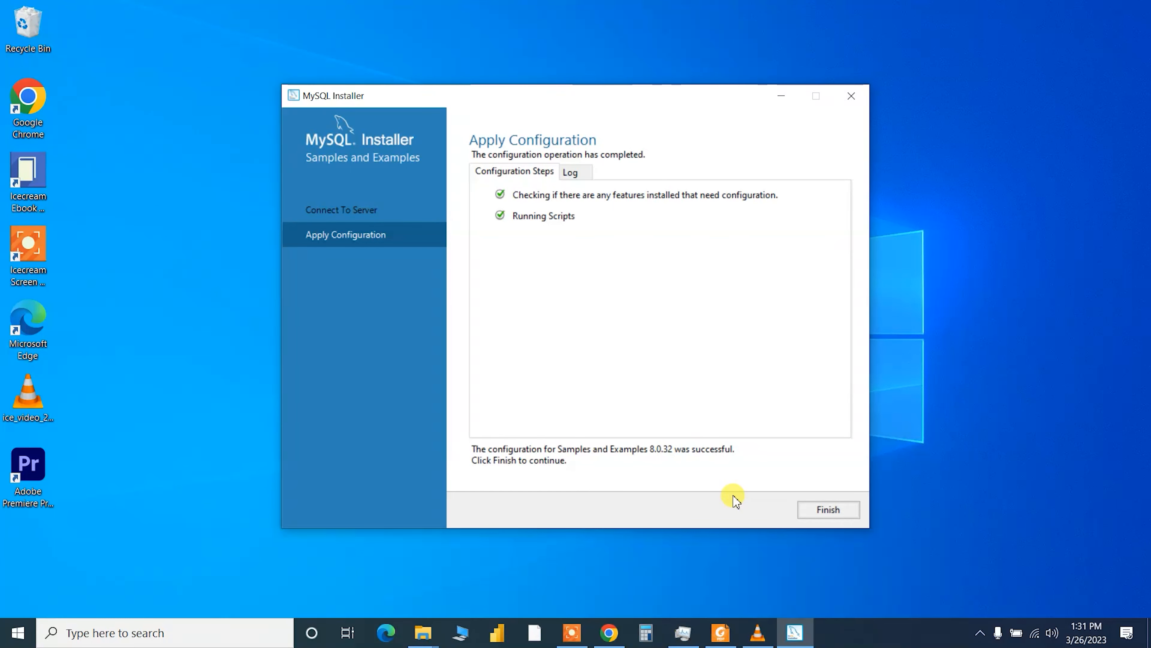
- Finish the installer, launching MySQL Shell 8.0.32, and bring its console window back into view
{"action": "left_click", "coordinate": [820, 514]}
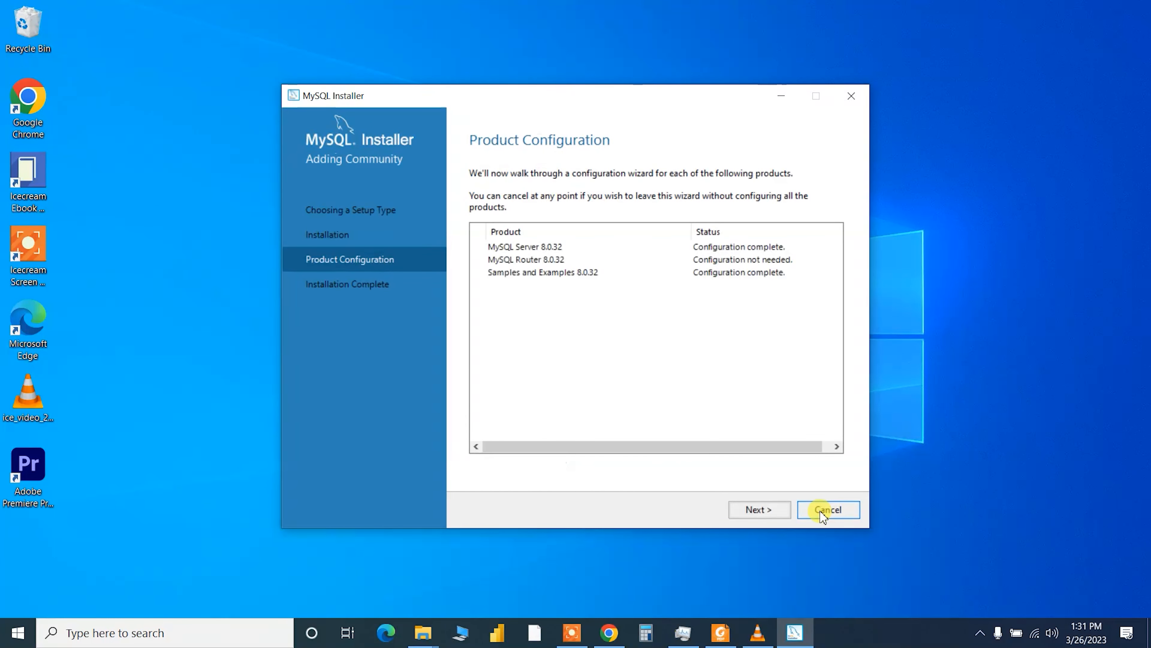
{"action": "left_click", "coordinate": [750, 514]}
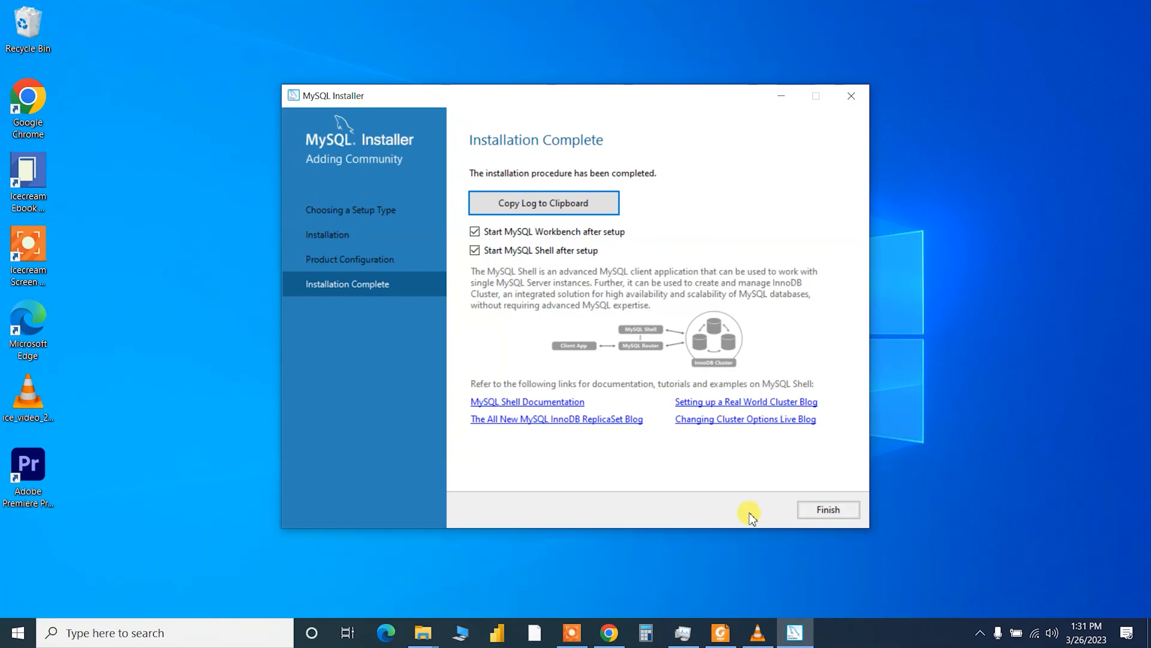
{"action": "left_click", "coordinate": [822, 515]}
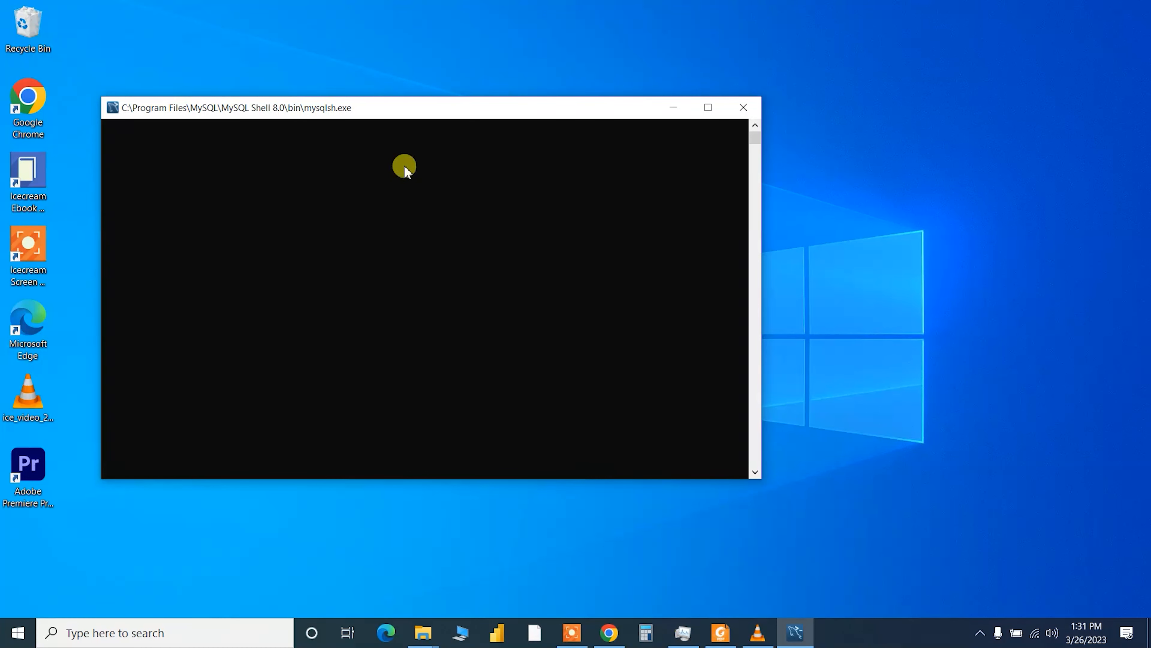
{"action": "left_click", "coordinate": [673, 108]}
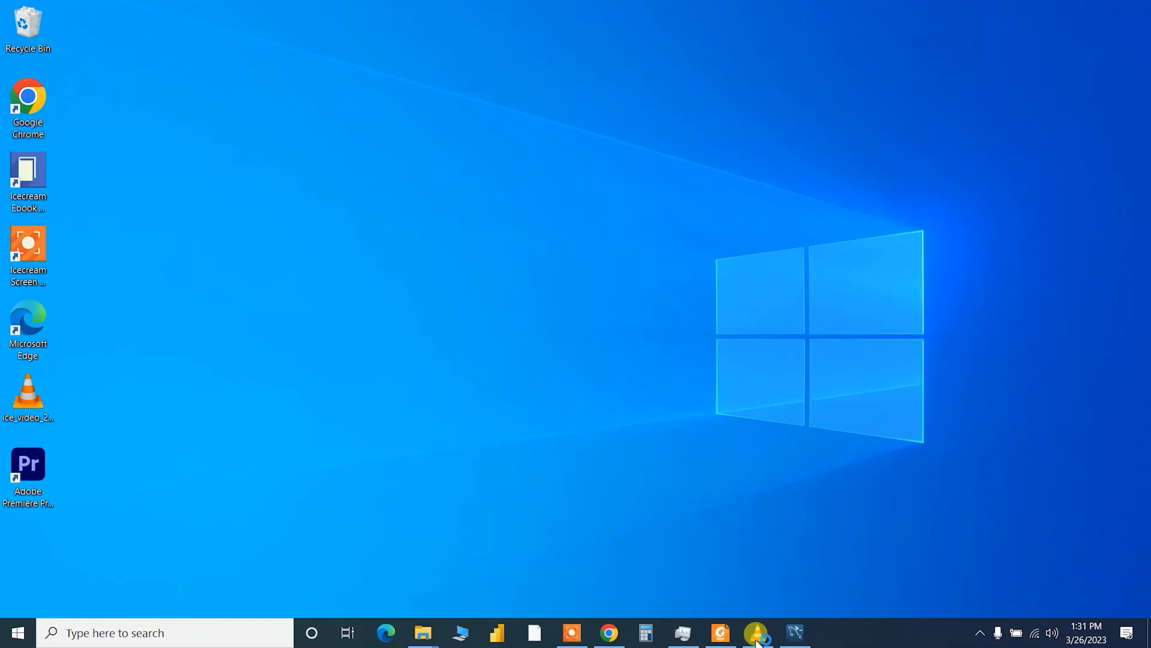
{"action": "left_click", "coordinate": [790, 632]}
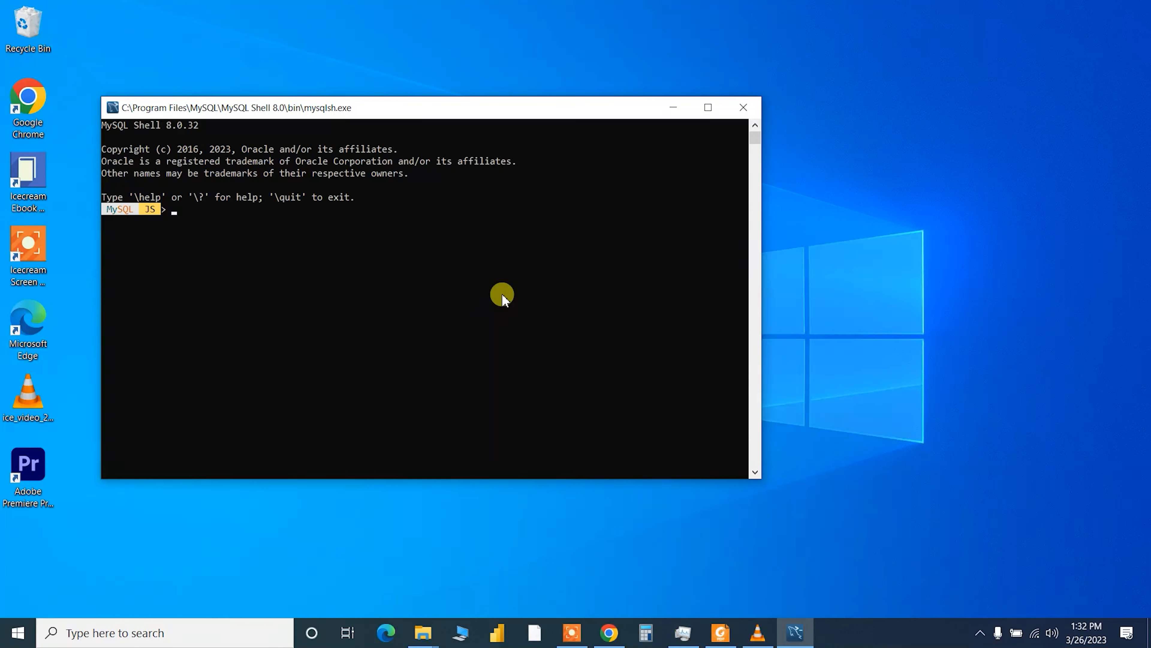
- Close the MySQL Shell console and open the Local instance MySQL80 connection in Workbench
{"action": "left_click", "coordinate": [744, 112]}
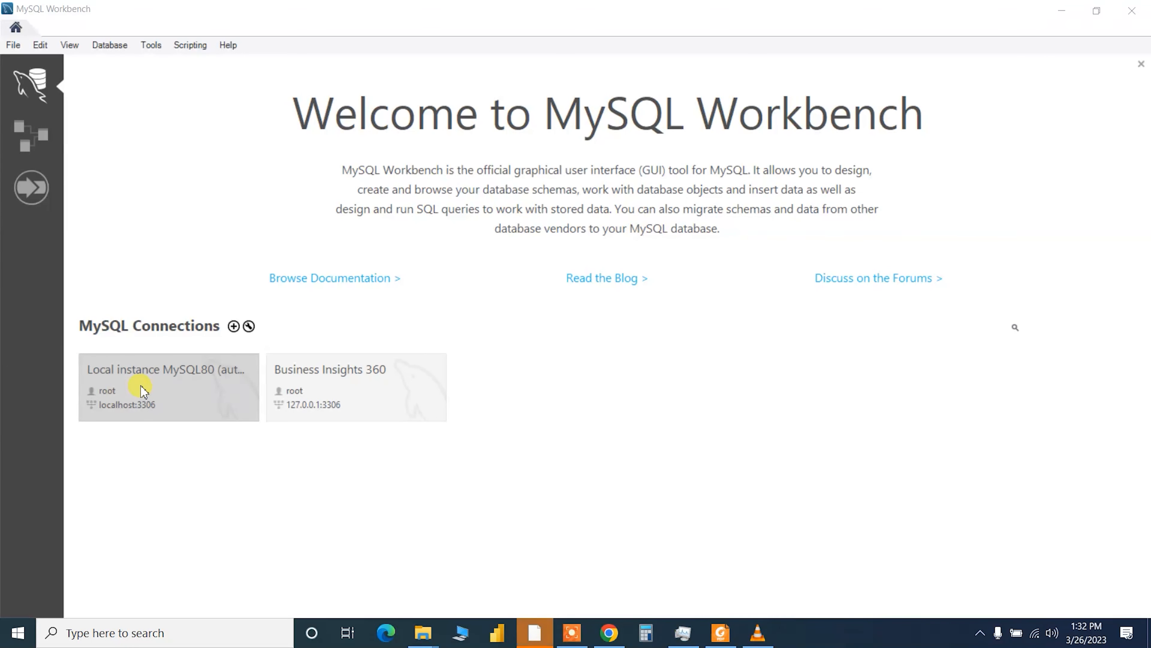
{"action": "left_click", "coordinate": [154, 388]}
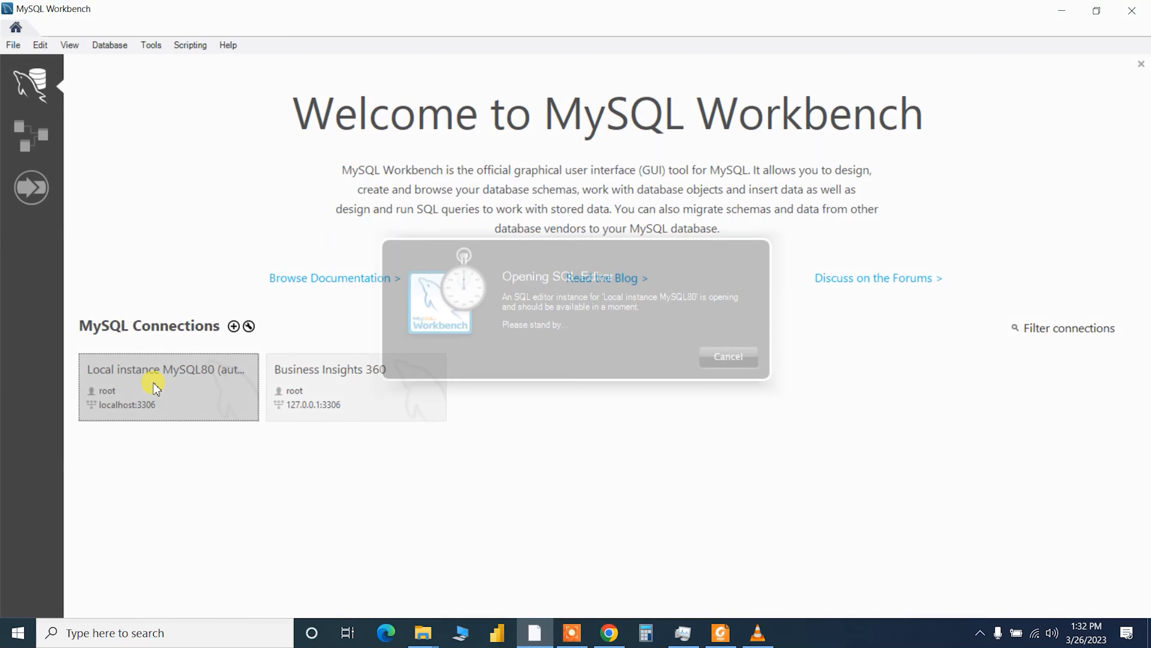